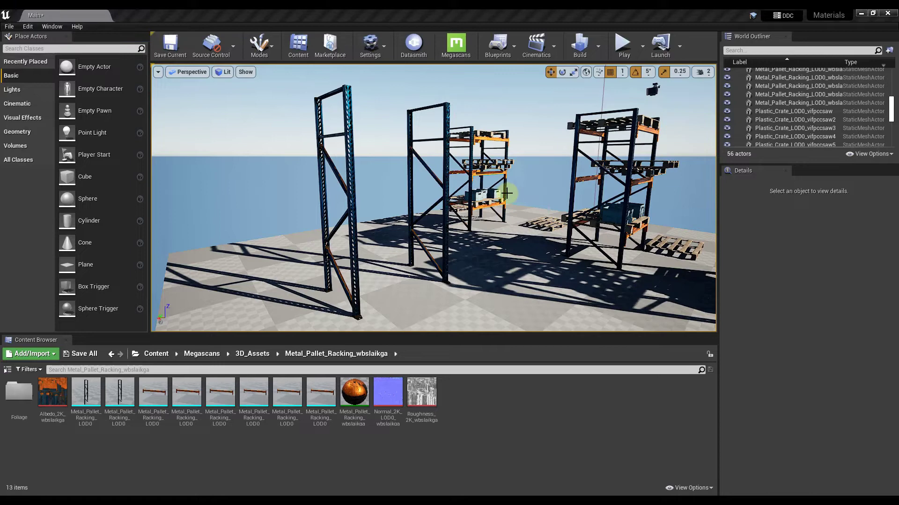
# Place the Metal_Pallet_Racking_LOD0_wbslaikga_3 beam between the two front uprights and shift it to X 254, Y 832, Z 20
pyautogui.moveTo(507, 193); pyautogui.dragTo(499, 194, button='right')
pyautogui.moveTo(500, 194); pyautogui.dragTo(491, 201)
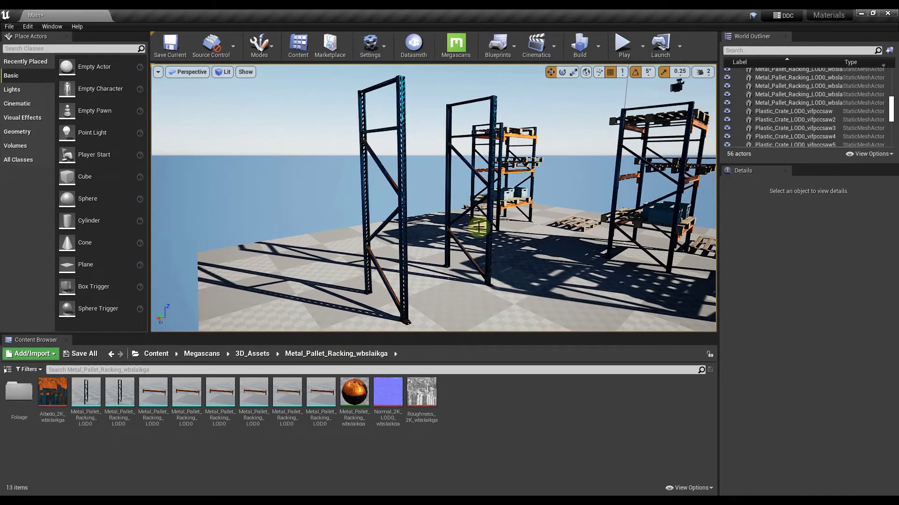
pyautogui.moveTo(147, 394)
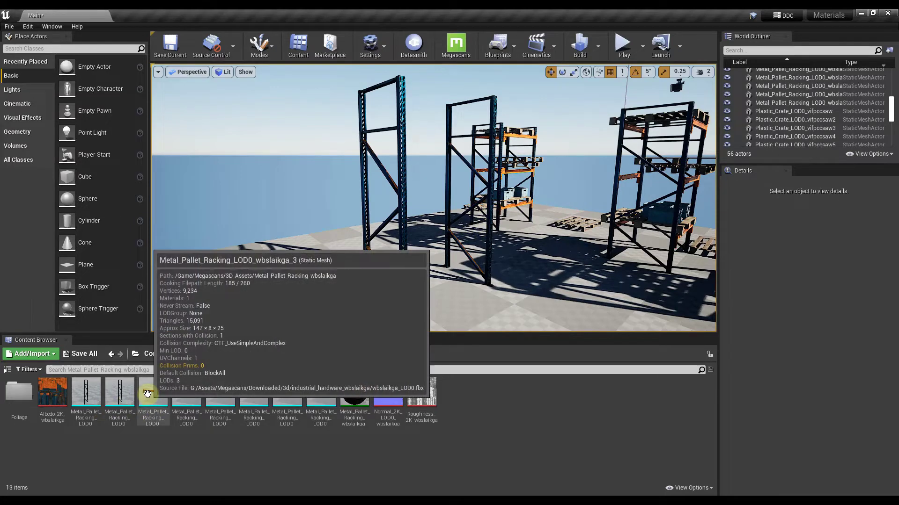
pyautogui.moveTo(147, 395); pyautogui.dragTo(429, 286)
pyautogui.moveTo(430, 286); pyautogui.dragTo(338, 306, button='right')
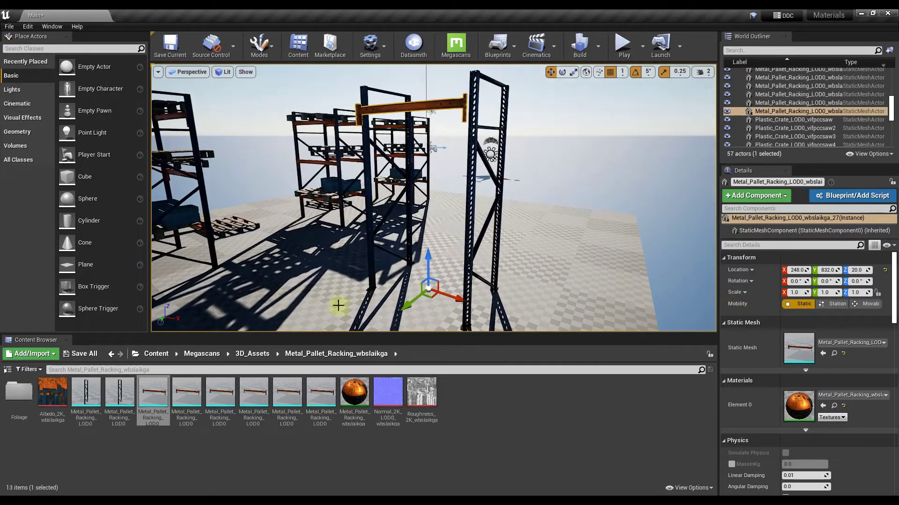
pyautogui.moveTo(452, 295); pyautogui.dragTo(457, 296)
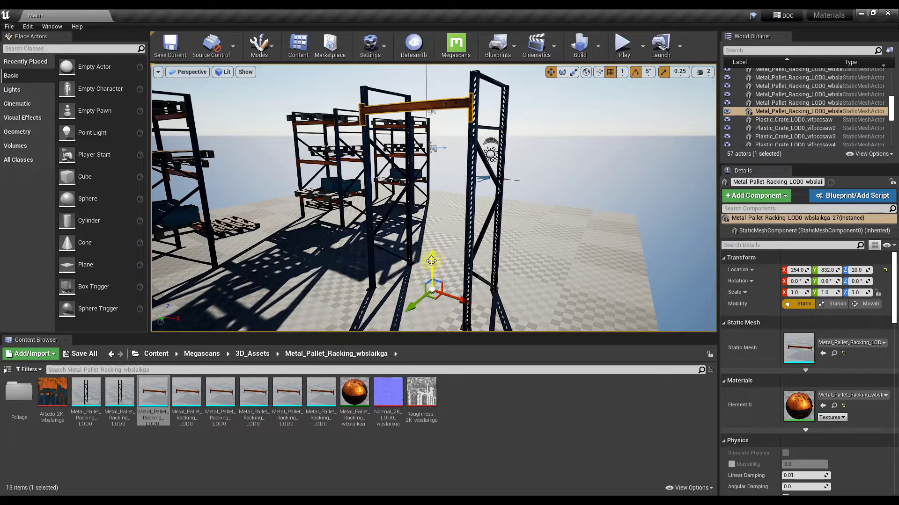
# Temporarily move the beam's pivot up to its end plate beside the upright and reposition the beam to X 253, Y 835
pyautogui.moveTo(431, 260); pyautogui.dragTo(454, 83, button='middle')
pyautogui.moveTo(458, 120); pyautogui.dragTo(510, 124, button='middle')
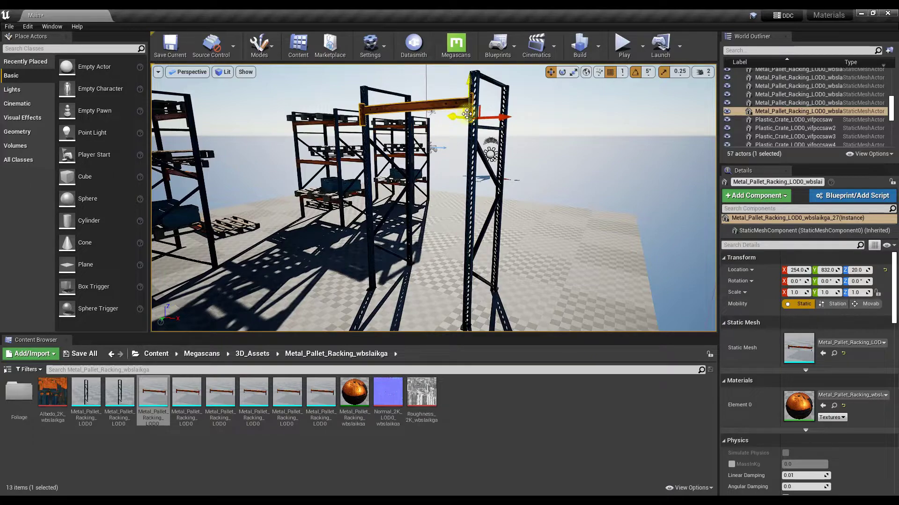
pyautogui.press('w')
pyautogui.moveTo(486, 143); pyautogui.dragTo(526, 126, button='right')
pyautogui.moveTo(432, 211); pyautogui.dragTo(454, 144, button='right')
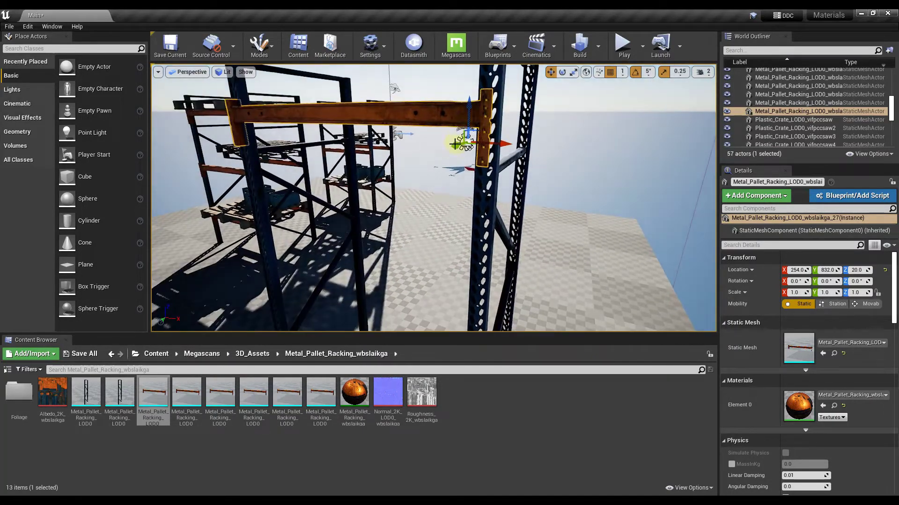
pyautogui.moveTo(451, 148); pyautogui.dragTo(449, 150)
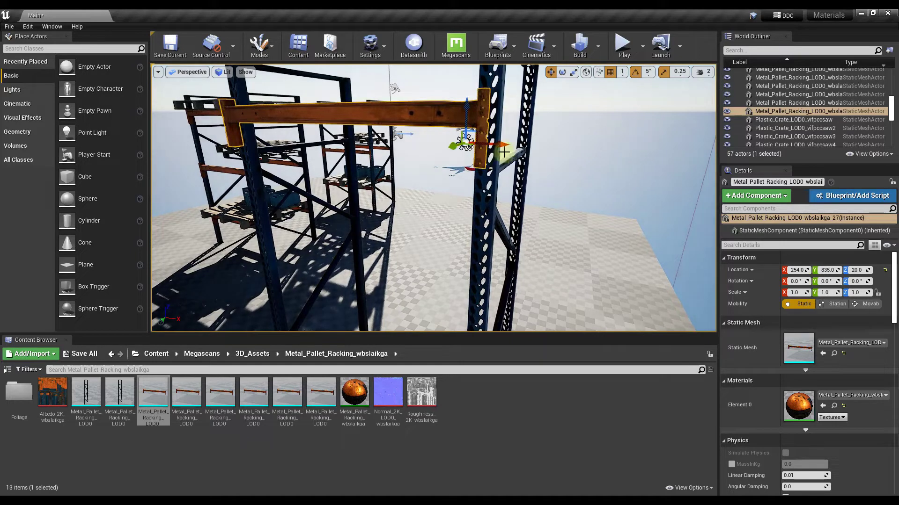
pyautogui.moveTo(502, 144); pyautogui.dragTo(500, 145)
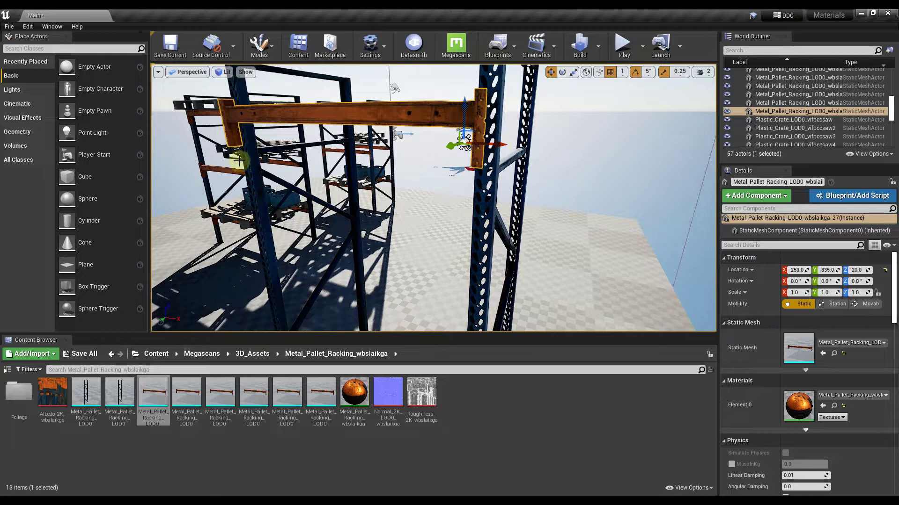
# Deselect the beam, reselect it and look down to the floor to check where its pivot sits
pyautogui.scroll(-4, 443, 160)
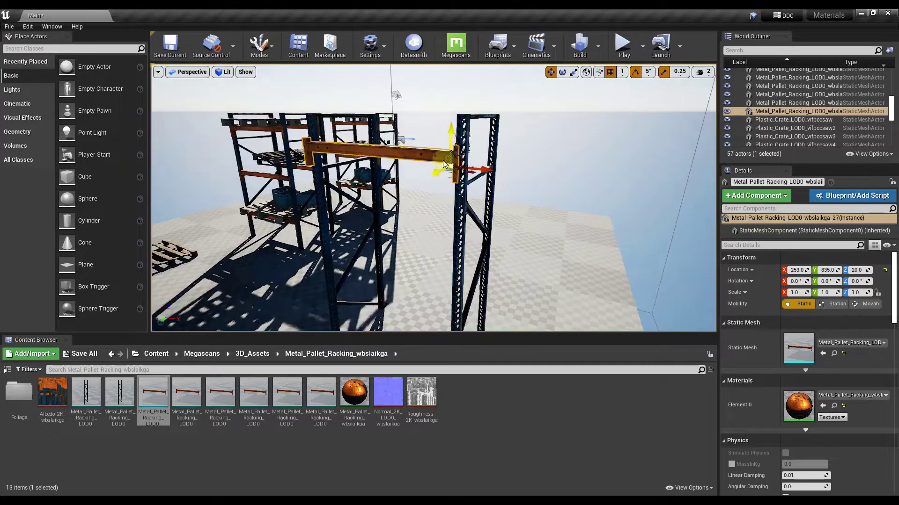
pyautogui.click(463, 234)
pyautogui.click(441, 152)
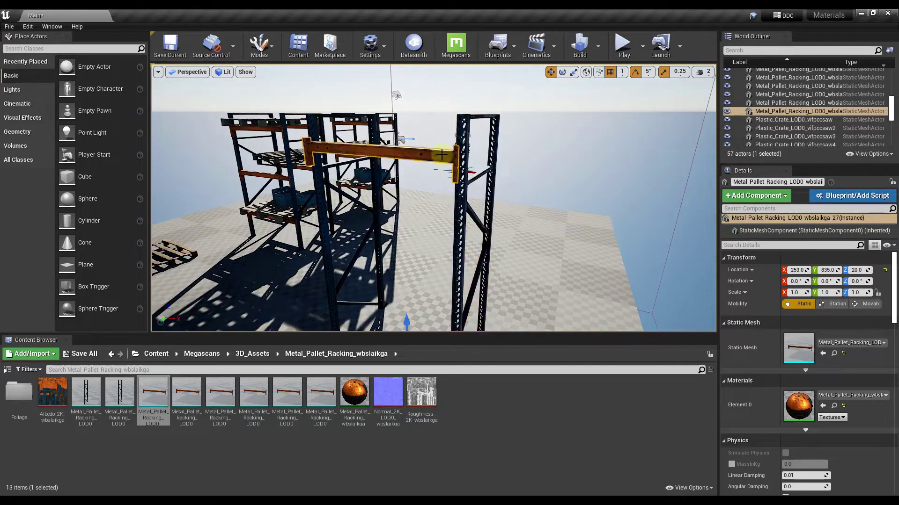
pyautogui.moveTo(440, 142); pyautogui.dragTo(440, 262, button='right')
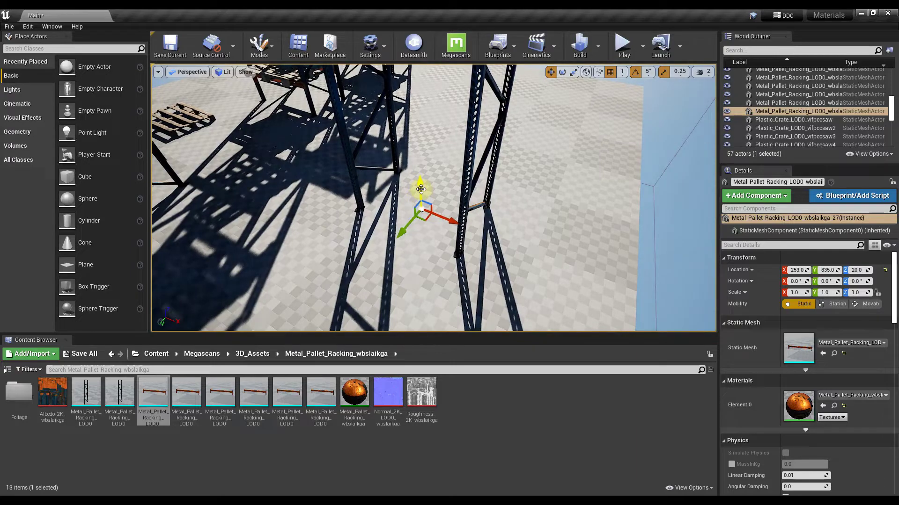
# Move the beam's pivot to its end plate beside the upright and store that location with Set as Pivot Offset
pyautogui.scroll(-4, 460, 240)
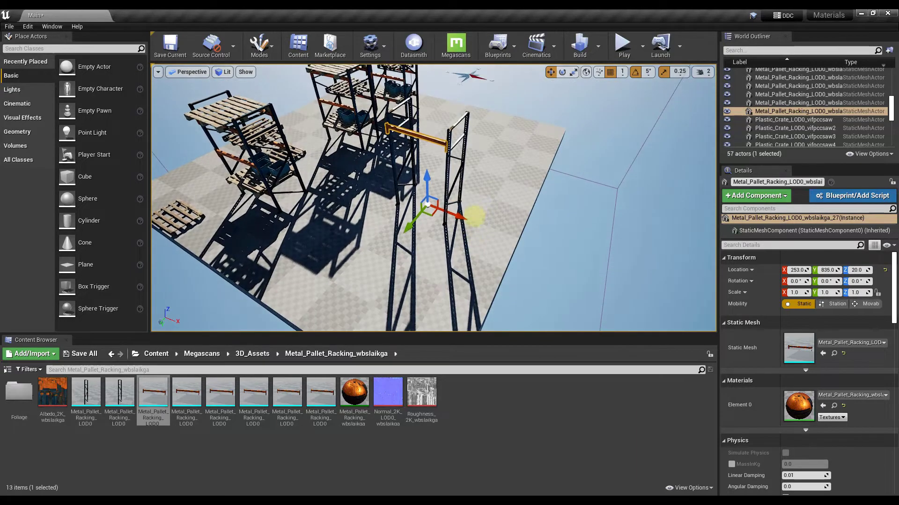
pyautogui.moveTo(461, 238); pyautogui.dragTo(483, 229, button='right')
pyautogui.scroll(5, 483, 229)
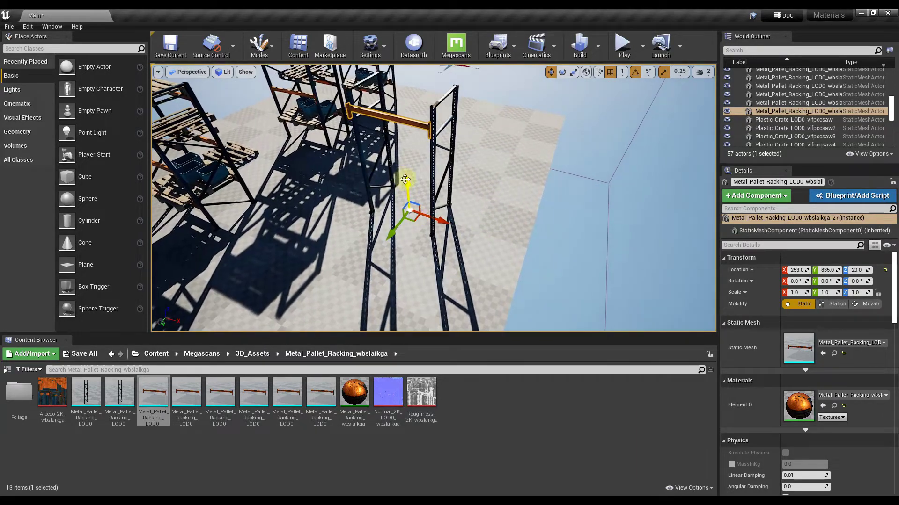
pyautogui.moveTo(407, 192); pyautogui.dragTo(409, 101, button='middle')
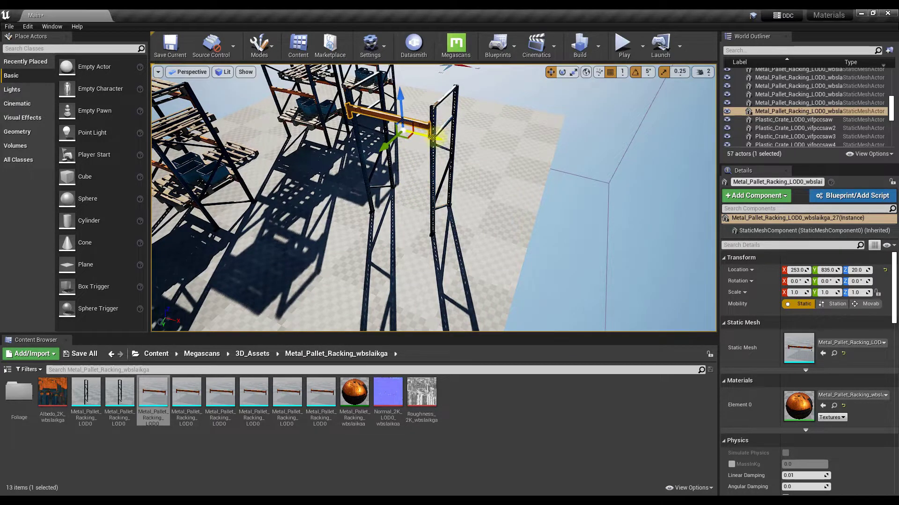
pyautogui.moveTo(433, 137); pyautogui.dragTo(465, 145, button='middle')
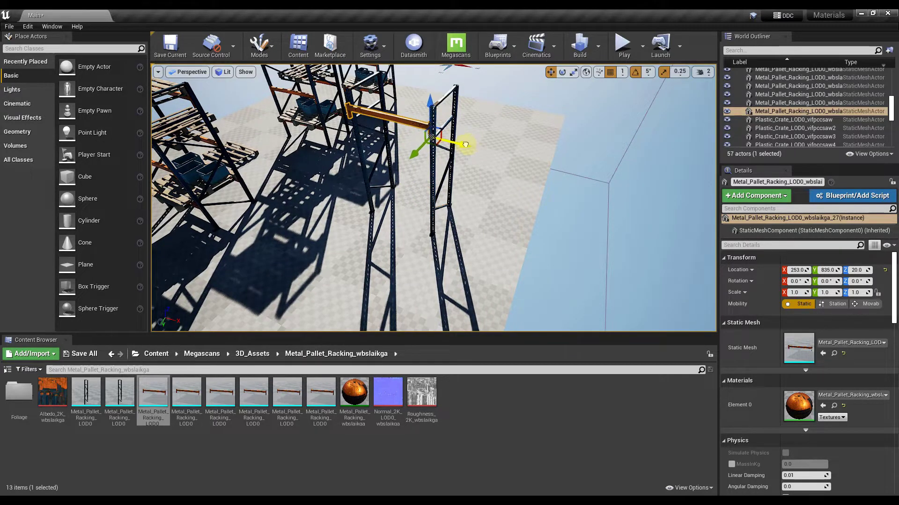
pyautogui.rightClick(431, 130)
pyautogui.moveTo(465, 473)
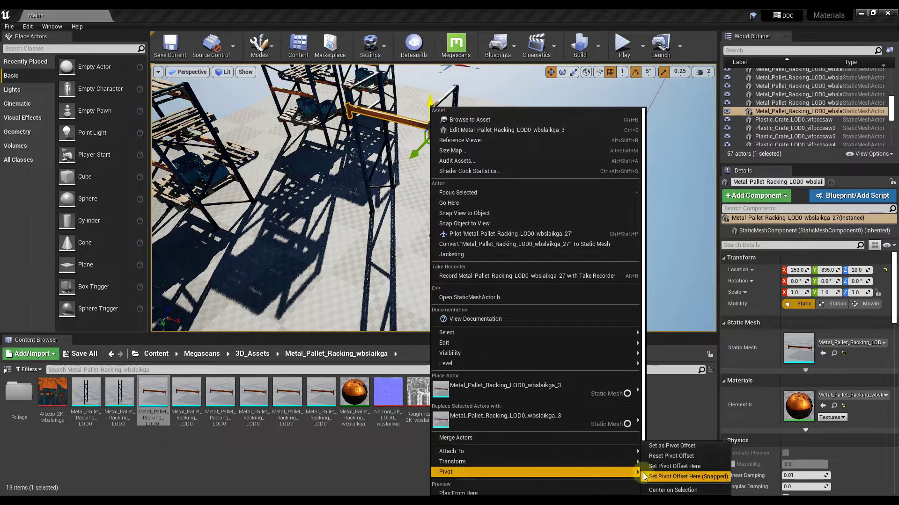
pyautogui.click(685, 446)
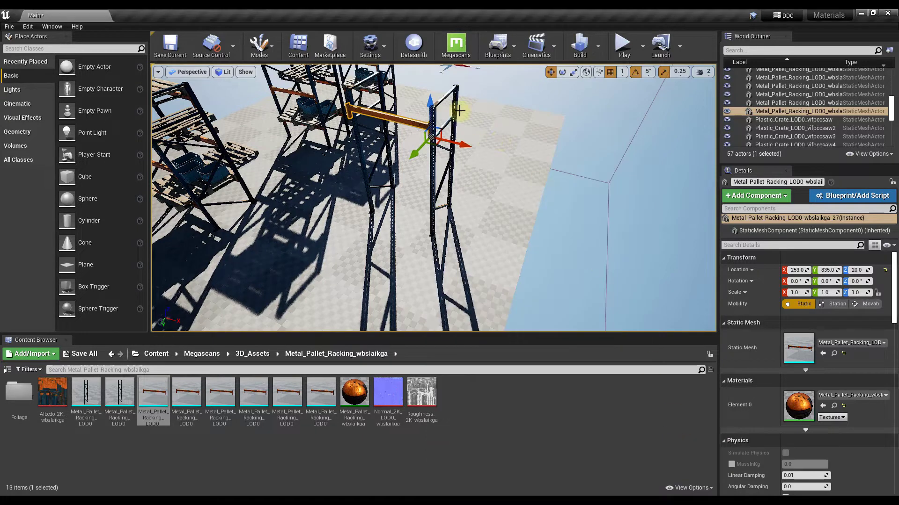
# Switch the selection between the upright and the beam to check whether the beam's pivot offset is retained
pyautogui.click(431, 160)
pyautogui.click(404, 122)
pyautogui.click(432, 167)
pyautogui.click(413, 124)
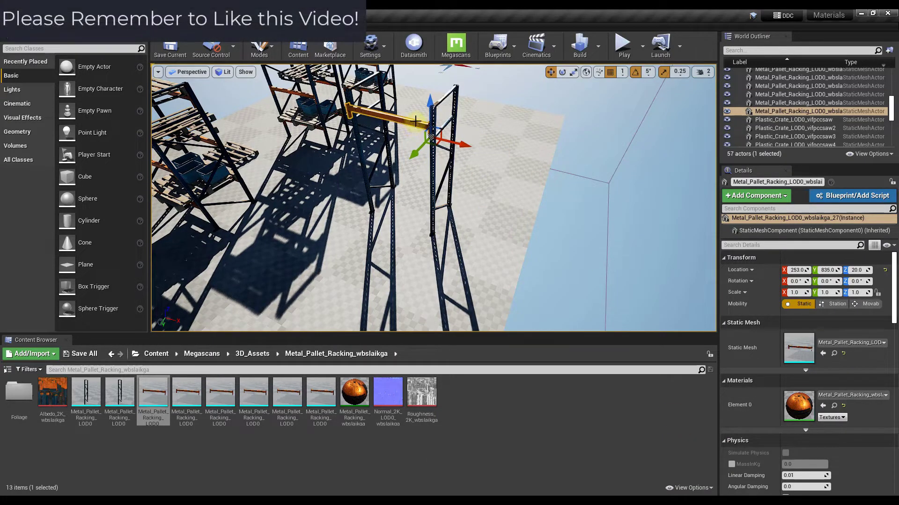
# Align the beam's end plate with the upright by moving the beam to X 251, Y 829
pyautogui.press('w')
pyautogui.moveTo(431, 132); pyautogui.dragTo(432, 77, button='right')
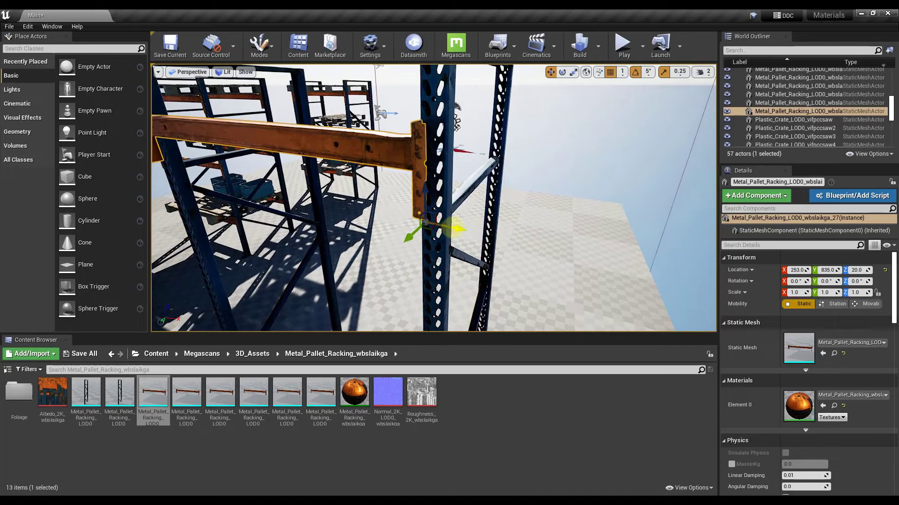
pyautogui.moveTo(452, 229); pyautogui.dragTo(455, 228)
pyautogui.press('d')
pyautogui.moveTo(475, 201); pyautogui.dragTo(421, 243, button='right')
pyautogui.moveTo(397, 238); pyautogui.dragTo(404, 236)
pyautogui.press('a')
pyautogui.moveTo(403, 237); pyautogui.dragTo(435, 235, button='right')
pyautogui.moveTo(500, 229); pyautogui.dragTo(494, 229)
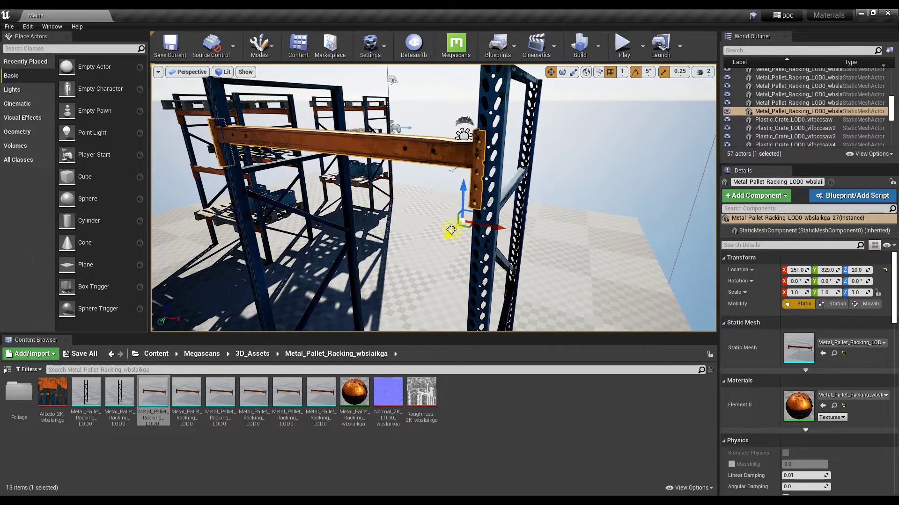
# Move the beam's pivot onto the lower end of its end plate and save it with Set as Pivot Offset
pyautogui.moveTo(449, 232)
pyautogui.mouseDown(button='middle')
pyautogui.moveTo(414, 256)
pyautogui.moveTo(424, 174)
pyautogui.moveTo(504, 191)
pyautogui.moveTo(472, 200)
pyautogui.moveTo(445, 217)
pyautogui.moveTo(451, 222)
pyautogui.mouseUp(button='middle')
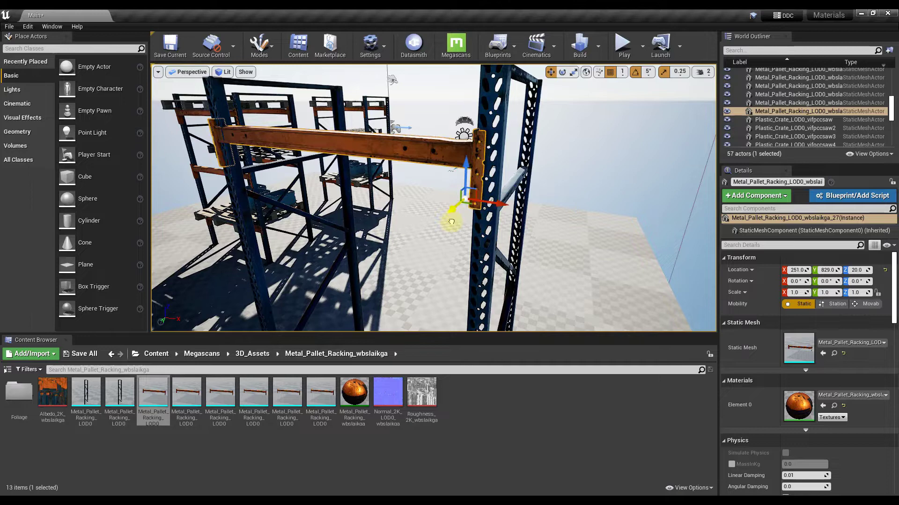
pyautogui.rightClick(480, 192)
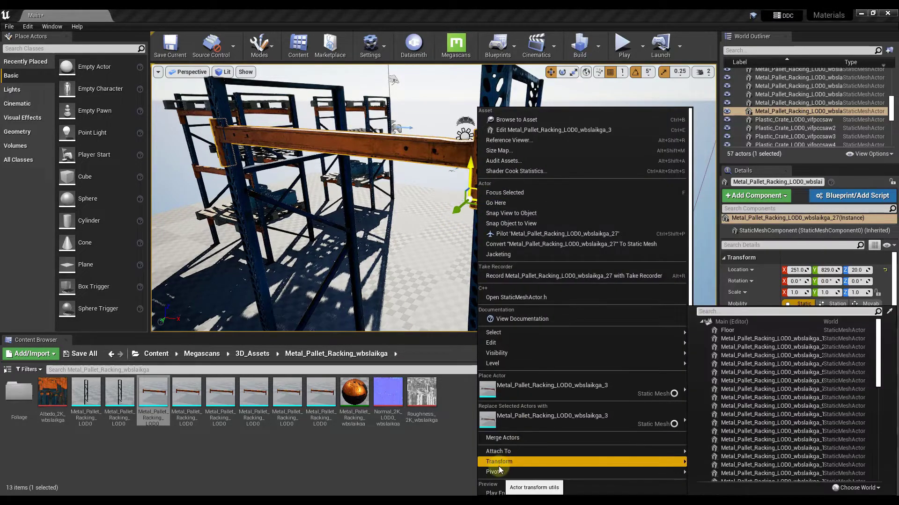
pyautogui.moveTo(495, 470)
pyautogui.click(737, 448)
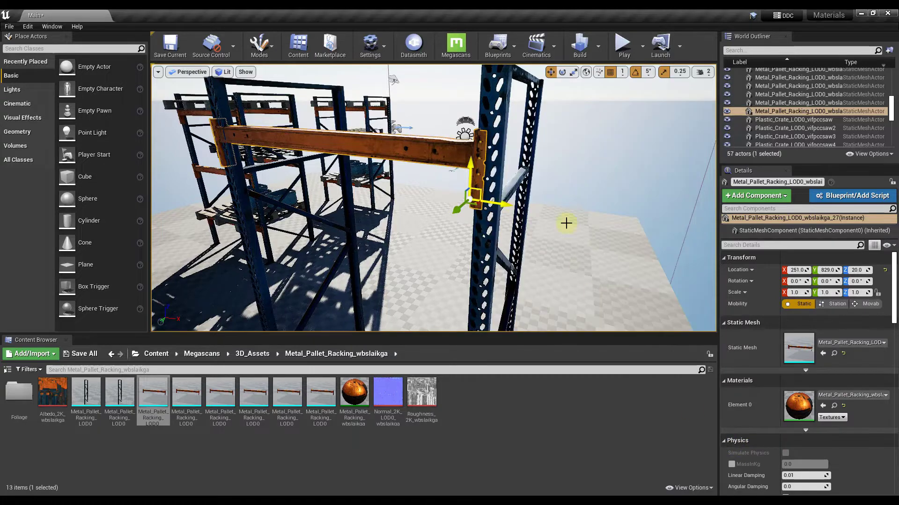
# Place a second copy of the same beam beside the first one at X 257, Y 834, Z 20
pyautogui.moveTo(508, 198); pyautogui.dragTo(515, 196, button='right')
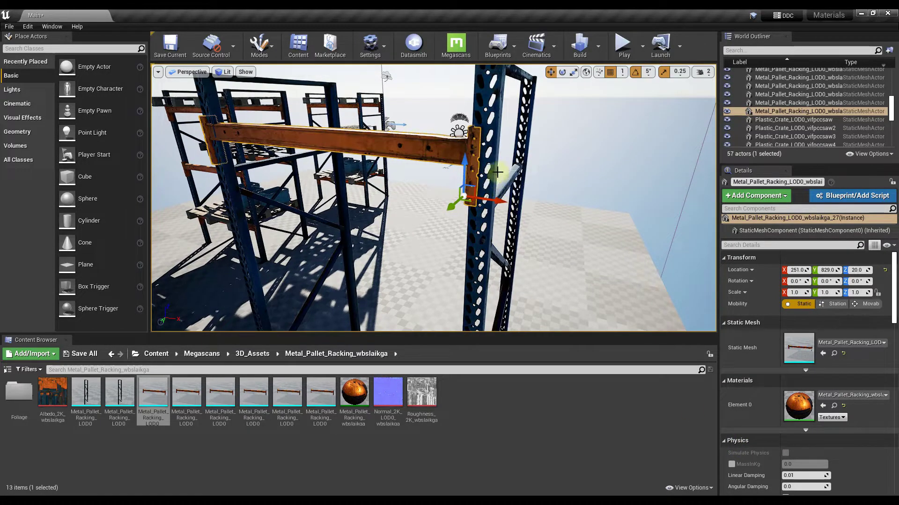
pyautogui.moveTo(532, 183); pyautogui.dragTo(512, 204, button='right')
pyautogui.moveTo(153, 396); pyautogui.dragTo(405, 318)
pyautogui.press('w')
pyautogui.moveTo(451, 107); pyautogui.dragTo(454, 244, button='right')
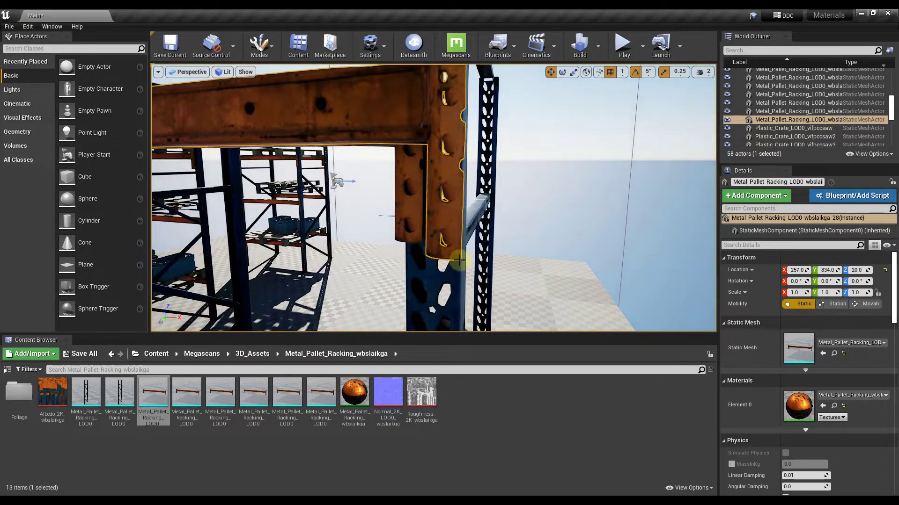
# Use Set Pivot Offset Here on the lower corner of the second beam's end plate
pyautogui.rightClick(459, 260)
pyautogui.moveTo(487, 470)
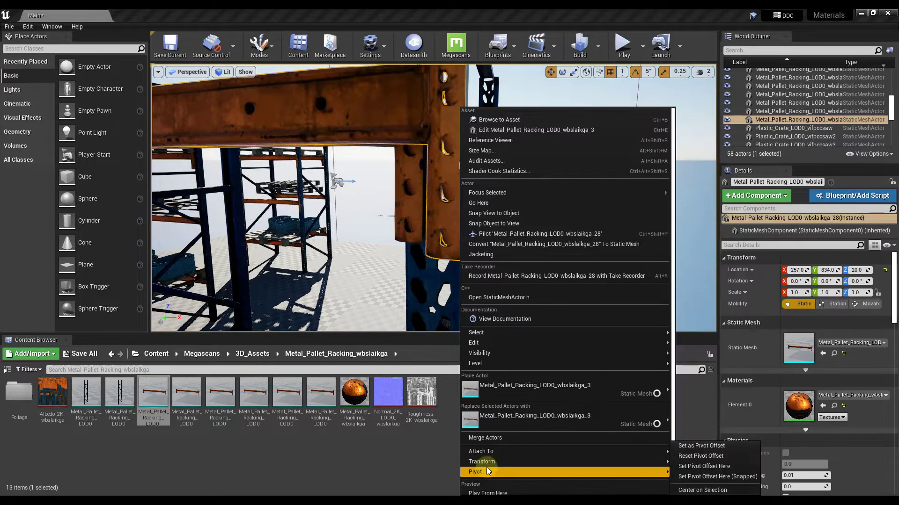
pyautogui.click(702, 467)
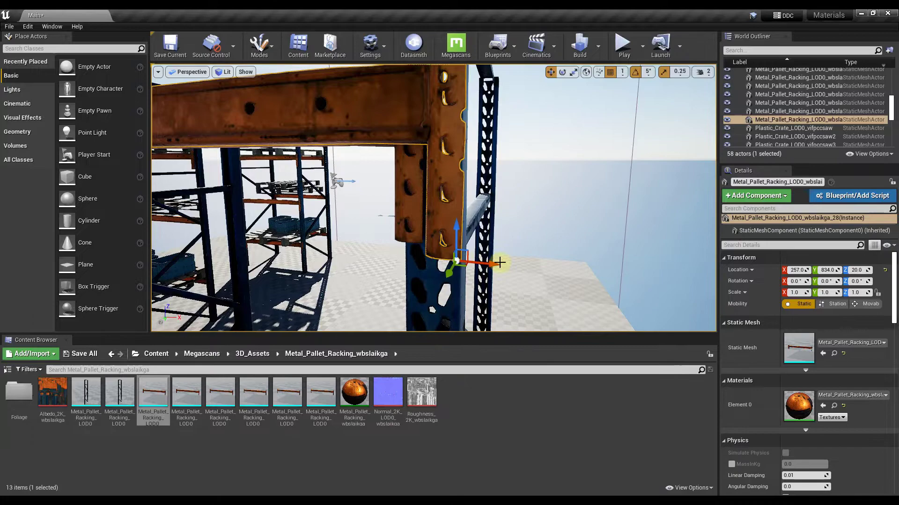
# Lower the second beam along the upright to Z -52, below the first beam
pyautogui.moveTo(486, 260); pyautogui.dragTo(274, 261, button='right')
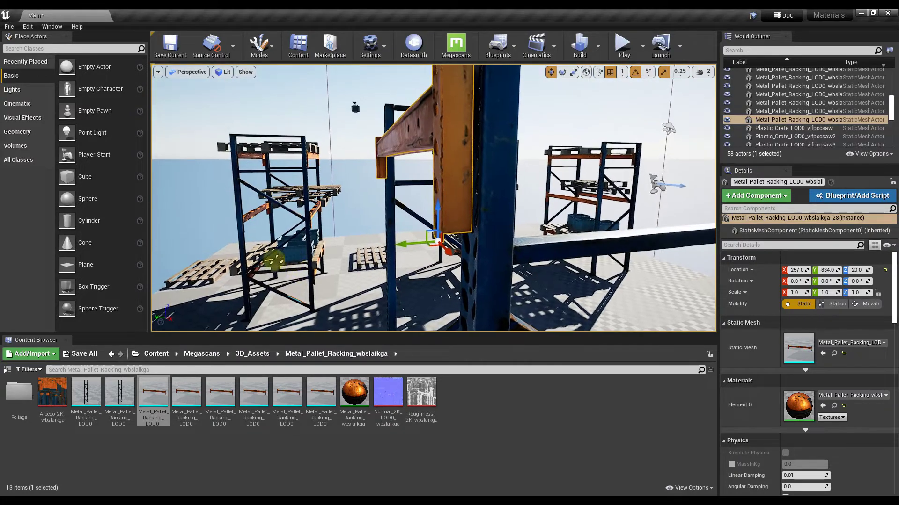
pyautogui.moveTo(274, 259); pyautogui.dragTo(370, 271)
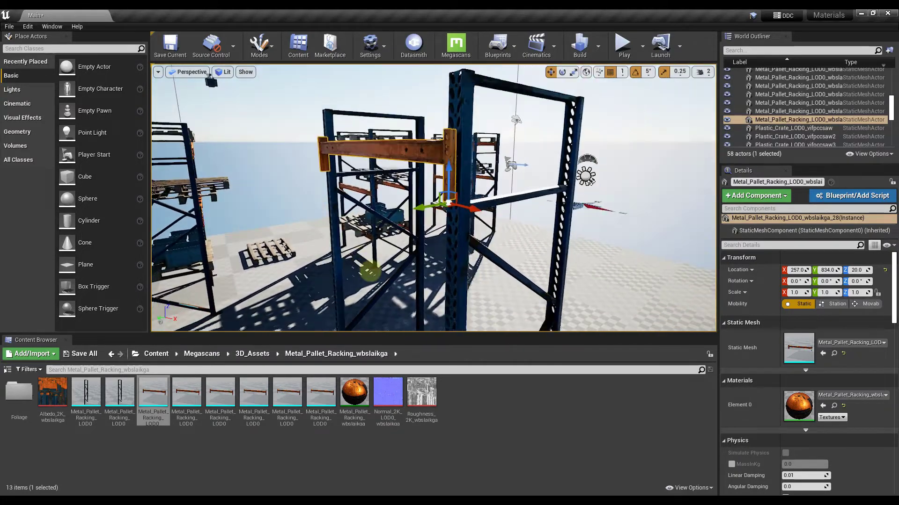
pyautogui.moveTo(369, 272); pyautogui.dragTo(408, 185, button='right')
pyautogui.moveTo(471, 163); pyautogui.dragTo(464, 311)
pyautogui.moveTo(493, 252); pyautogui.dragTo(460, 215, button='right')
pyautogui.moveTo(457, 208); pyautogui.dragTo(448, 234)
pyautogui.moveTo(473, 233); pyautogui.dragTo(456, 236, button='right')
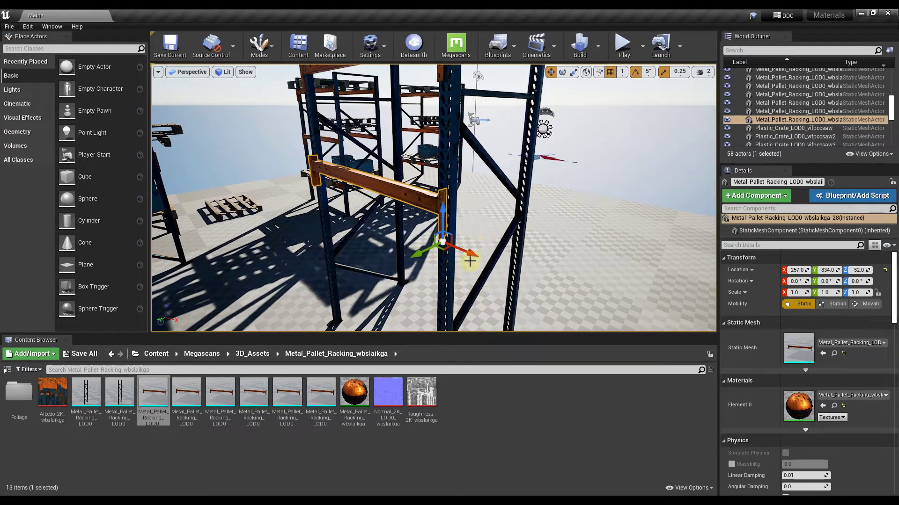
# Select the upright, reselect the lower beam and check where its pivot sits
pyautogui.click(447, 288)
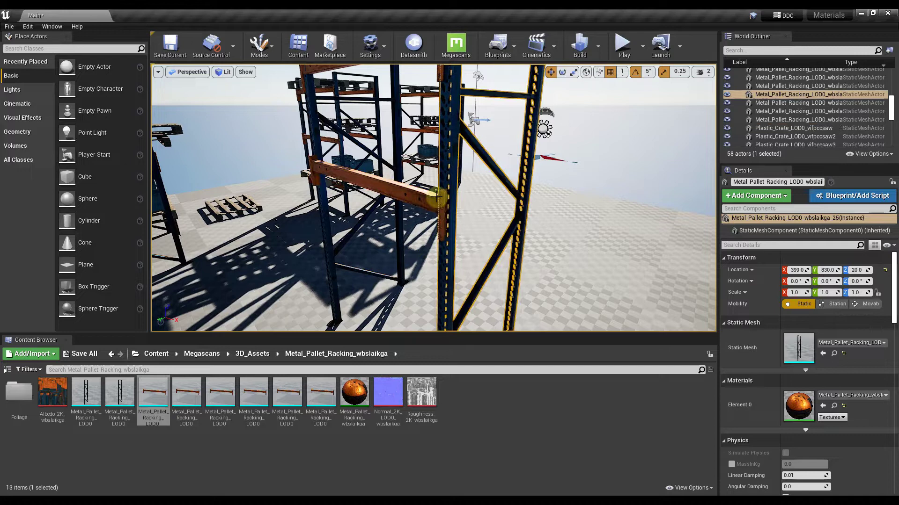
pyautogui.click(437, 201)
pyautogui.moveTo(437, 200); pyautogui.dragTo(421, 309, button='right')
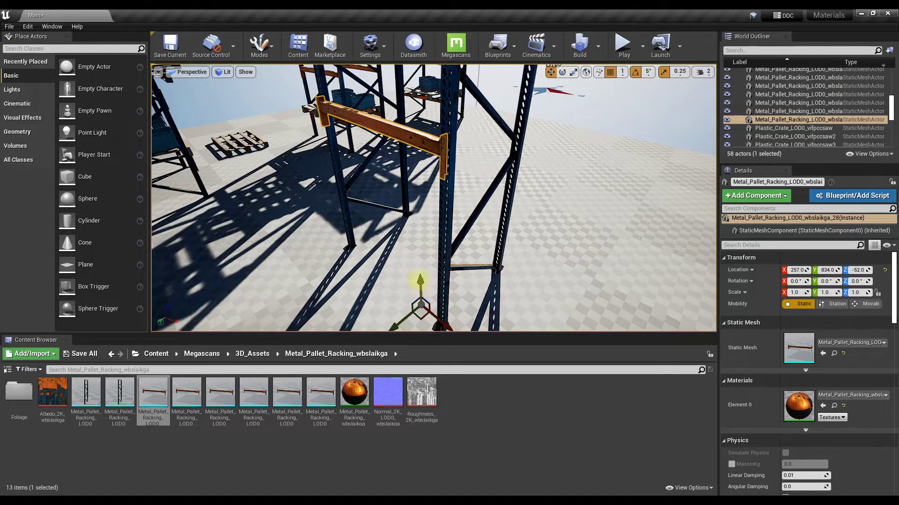
# Raise the lower beam's pivot and use Set Pivot Offset Here at the bottom of its end plate
pyautogui.moveTo(420, 281); pyautogui.dragTo(419, 164, button='middle')
pyautogui.rightClick(442, 173)
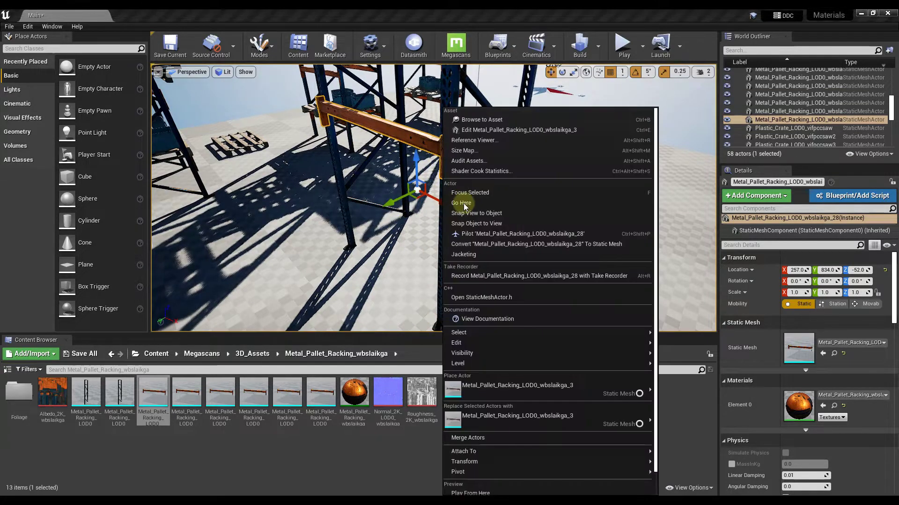
pyautogui.moveTo(511, 472)
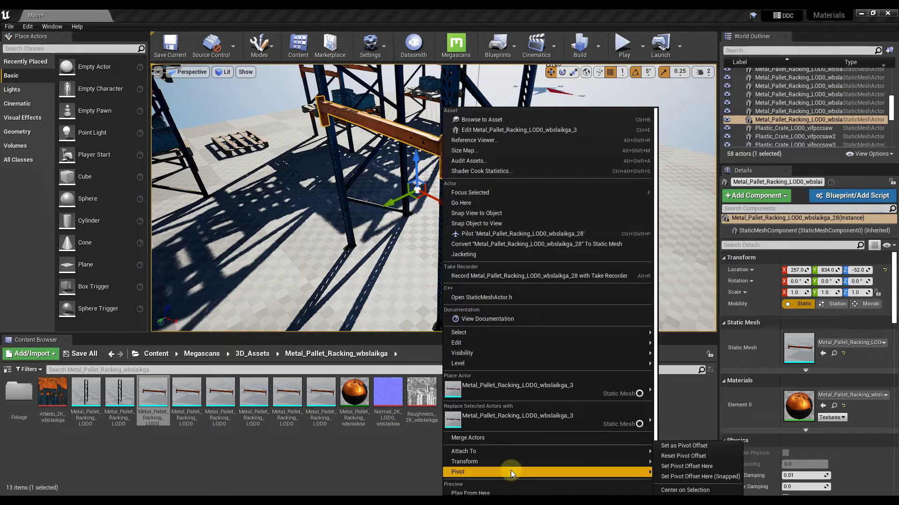
pyautogui.click(695, 467)
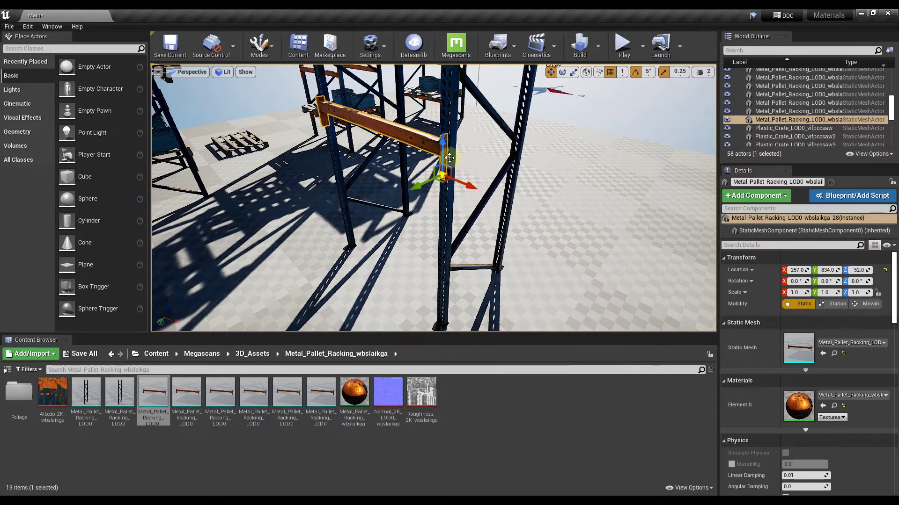
# Store the lower beam's pivot at the bottom of its end plate with Set as Pivot Offset
pyautogui.press('w')
pyautogui.moveTo(448, 159); pyautogui.dragTo(454, 131, button='right')
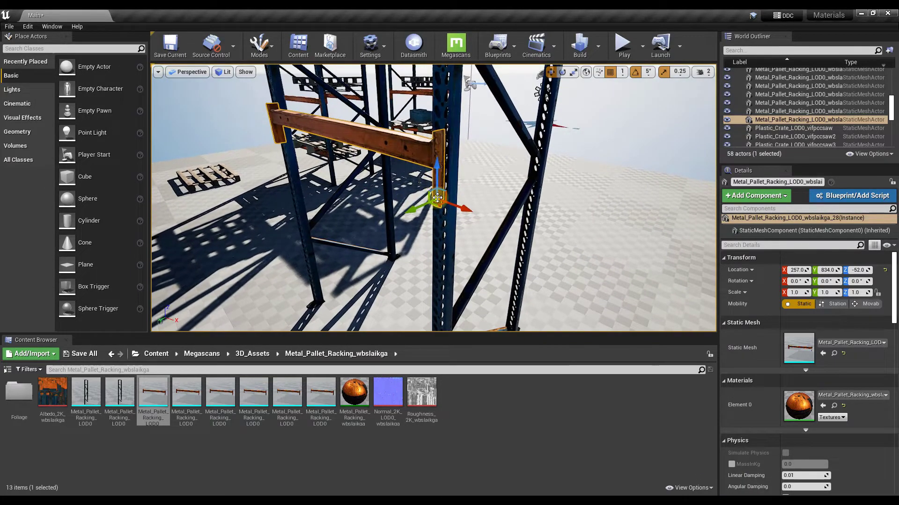
pyautogui.rightClick(437, 197)
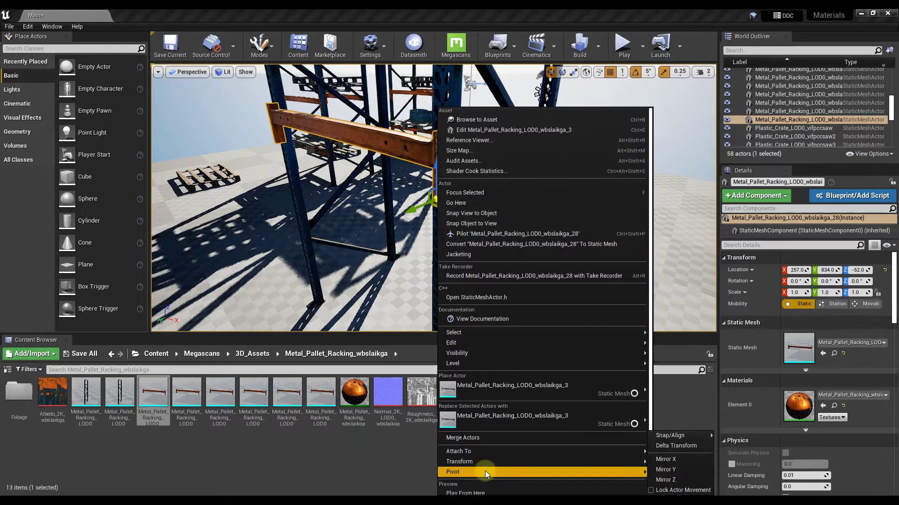
pyautogui.moveTo(512, 473)
pyautogui.click(683, 446)
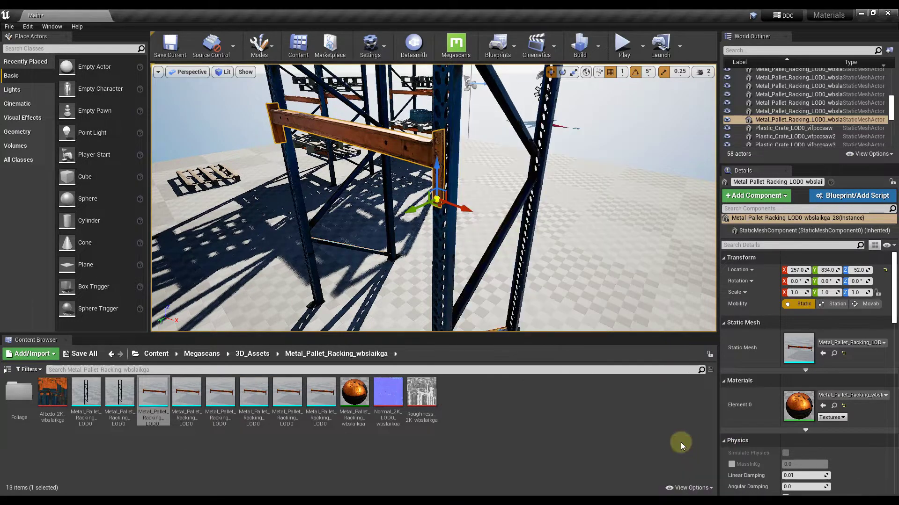
# Try Set Pivot Offset Here (Snapped) on the lower beam and undo it
pyautogui.rightClick(381, 140)
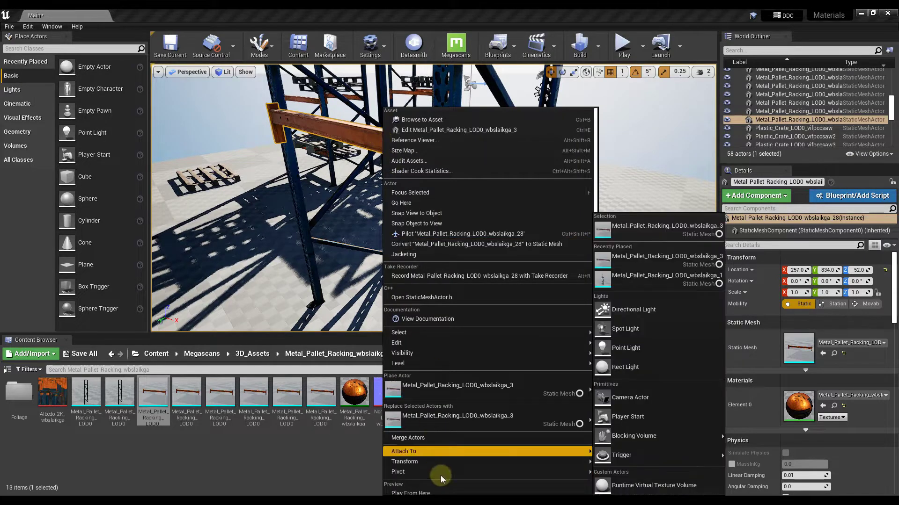
pyautogui.moveTo(436, 474)
pyautogui.click(635, 476)
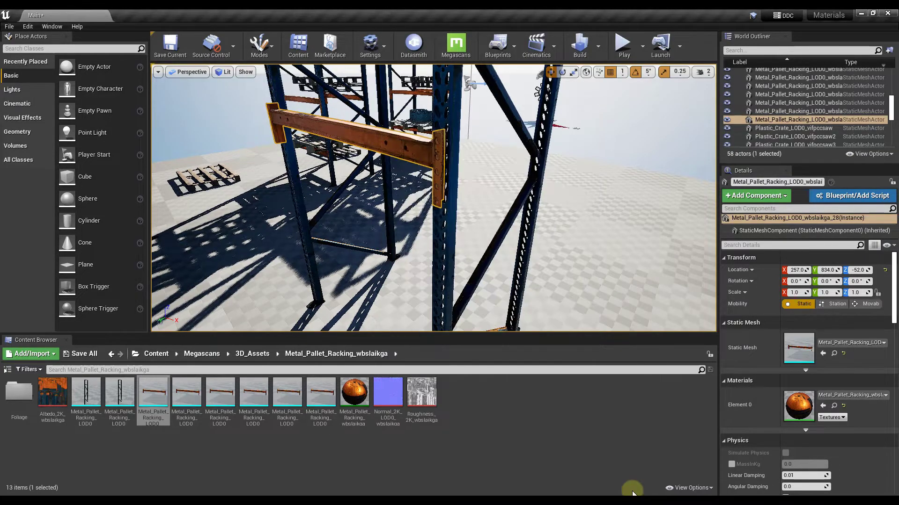
pyautogui.moveTo(421, 195)
pyautogui.mouseDown(button='right')
pyautogui.moveTo(424, 275)
pyautogui.moveTo(439, 225)
pyautogui.moveTo(491, 215)
pyautogui.moveTo(506, 227)
pyautogui.moveTo(501, 191)
pyautogui.moveTo(406, 195)
pyautogui.mouseUp(button='right')
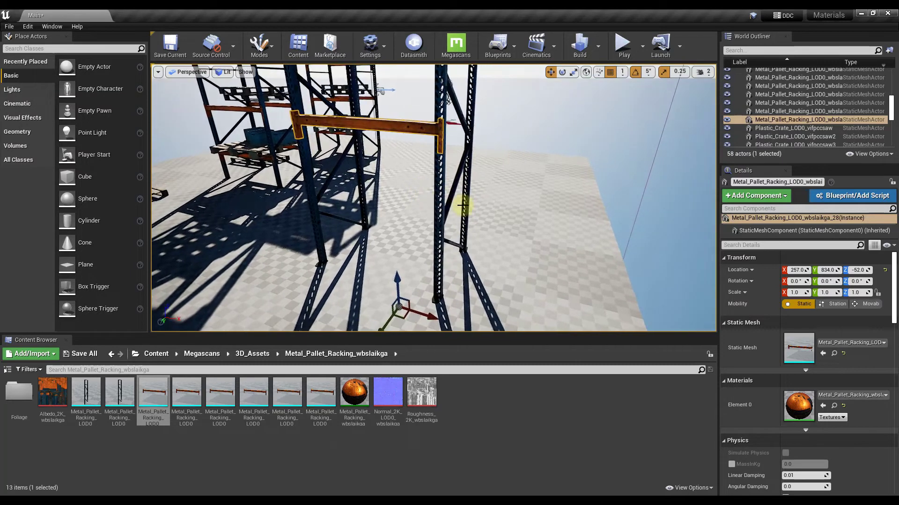
pyautogui.hotkey('ctrl', 'z')
# Reselect the lower beam, review its available Pivot options and clear the selection
pyautogui.click(423, 127)
pyautogui.rightClick(422, 128)
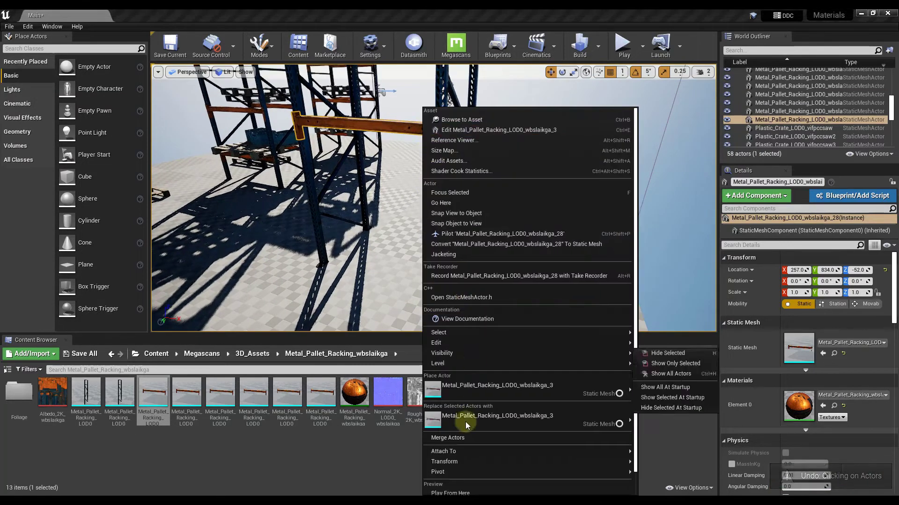
pyautogui.moveTo(449, 472)
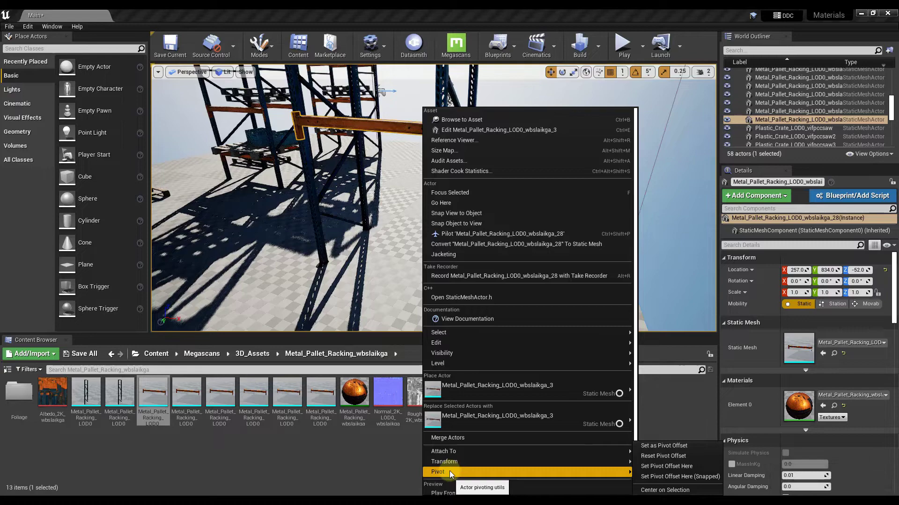
pyautogui.click(658, 239)
# Select the upper beam to check its pivot and try placing another beam mesh on the open floor
pyautogui.moveTo(500, 169); pyautogui.dragTo(454, 162, button='right')
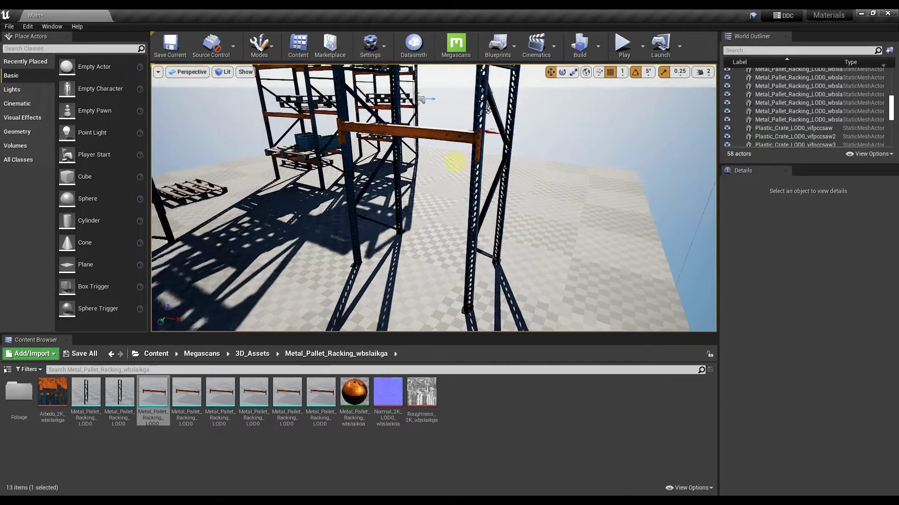
pyautogui.moveTo(488, 110); pyautogui.dragTo(484, 155, button='right')
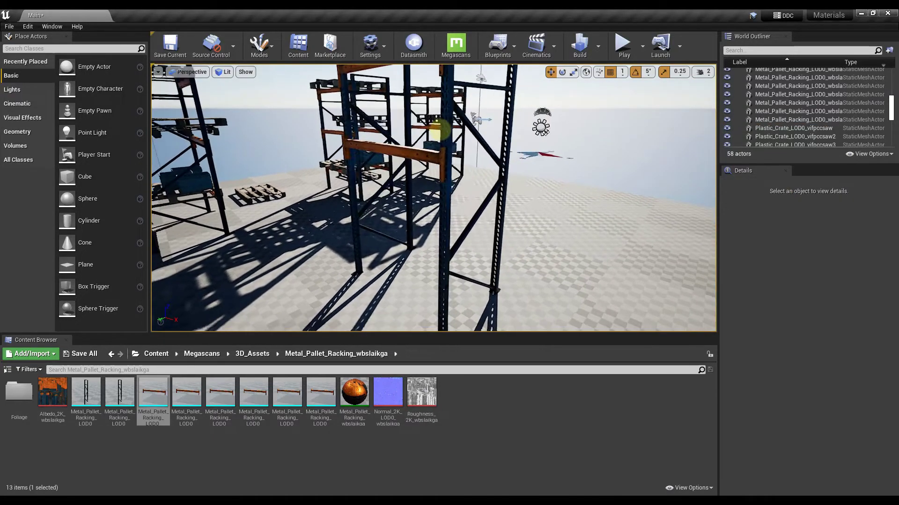
pyautogui.moveTo(440, 130); pyautogui.dragTo(446, 147, button='right')
pyautogui.click(413, 91)
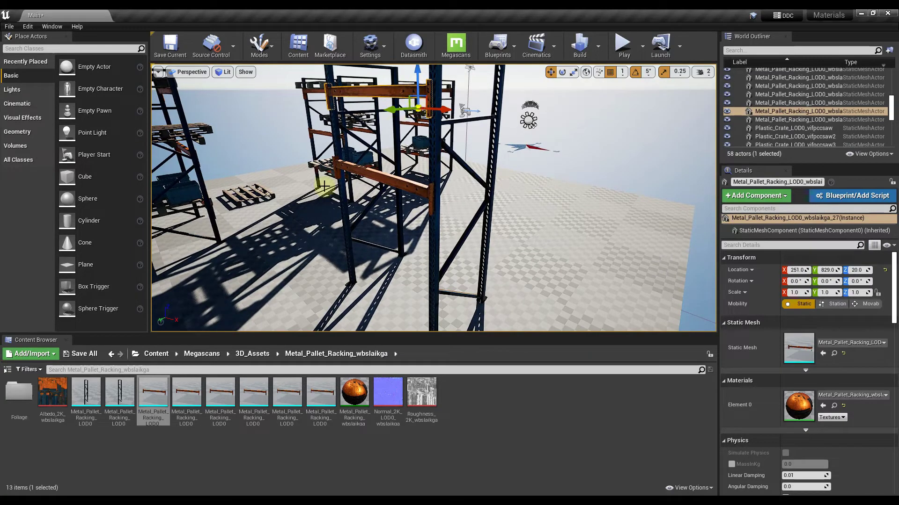
pyautogui.moveTo(152, 393); pyautogui.dragTo(550, 230)
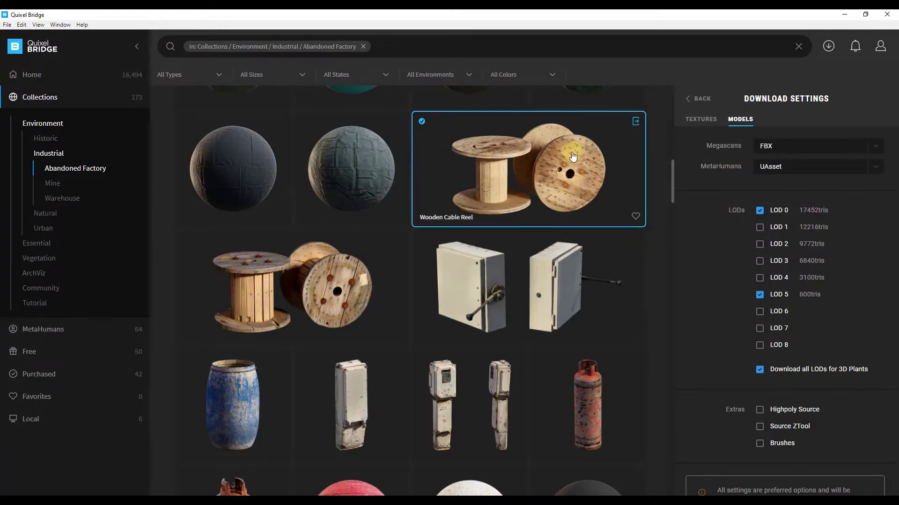
# Export the Wooden Cable Reel from Quixel Bridge, switch to Unreal Editor and accept the repeat import with Yes All
pyautogui.click(636, 122)
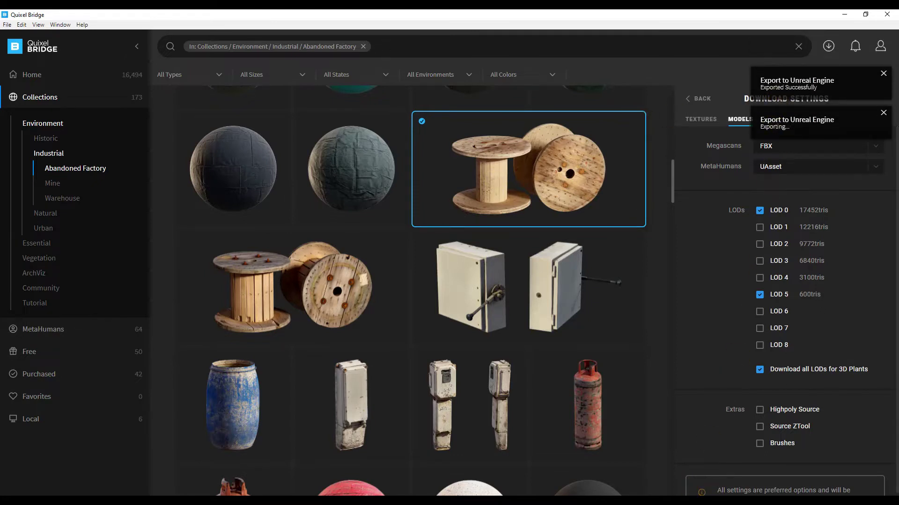
pyautogui.moveTo(742, 501)
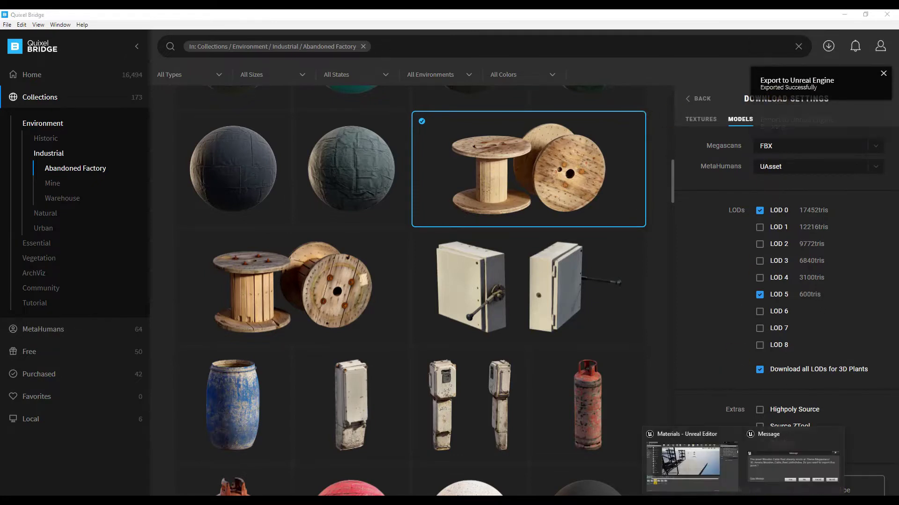
pyautogui.click(698, 462)
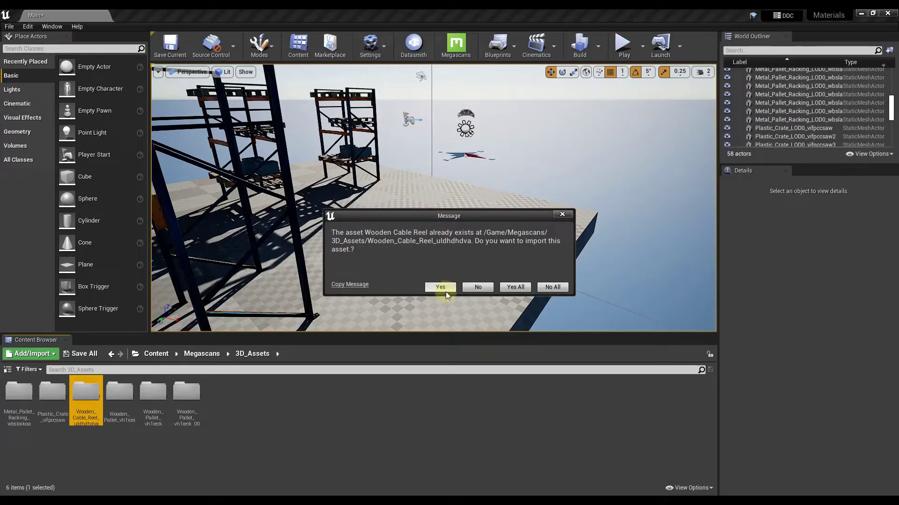
pyautogui.click(510, 290)
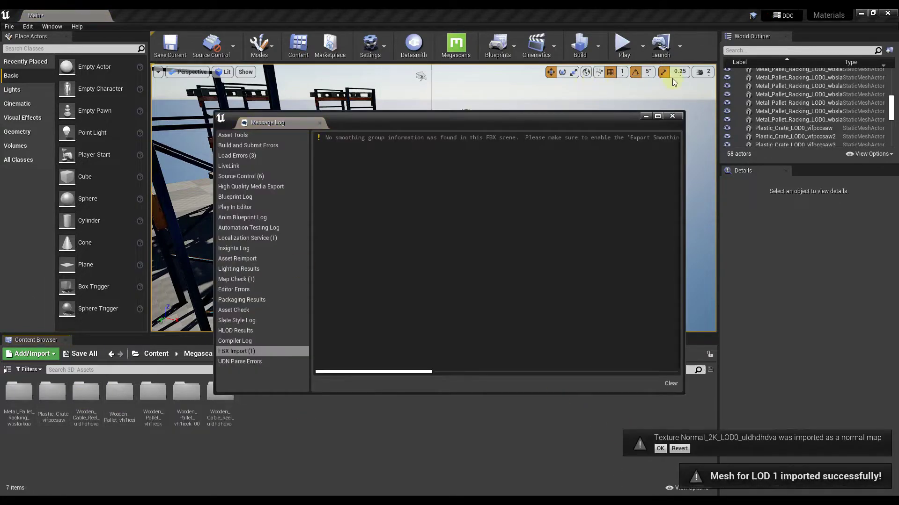
pyautogui.click(673, 117)
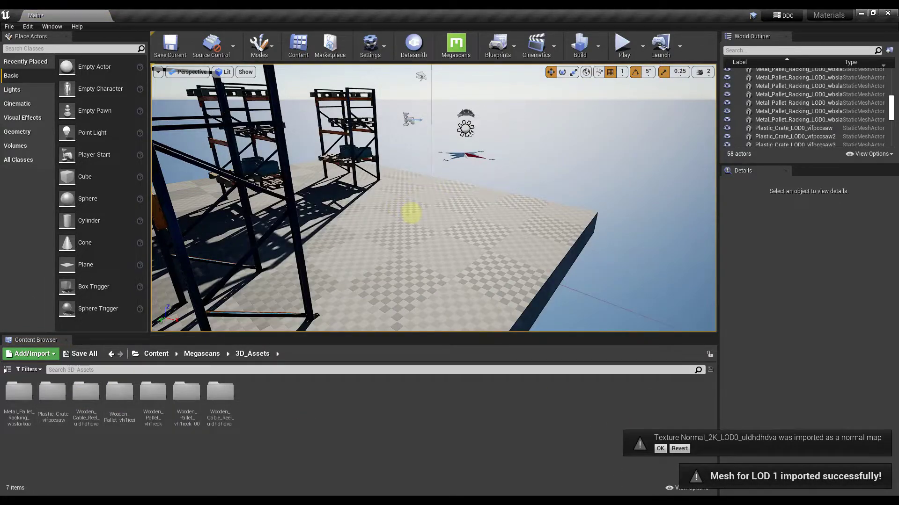
# Place the mesh from the Wooden_Cable_Reel folder on the open floor and move it to X 289, Z 51
pyautogui.rightClick(411, 212)
pyautogui.doubleClick(90, 394)
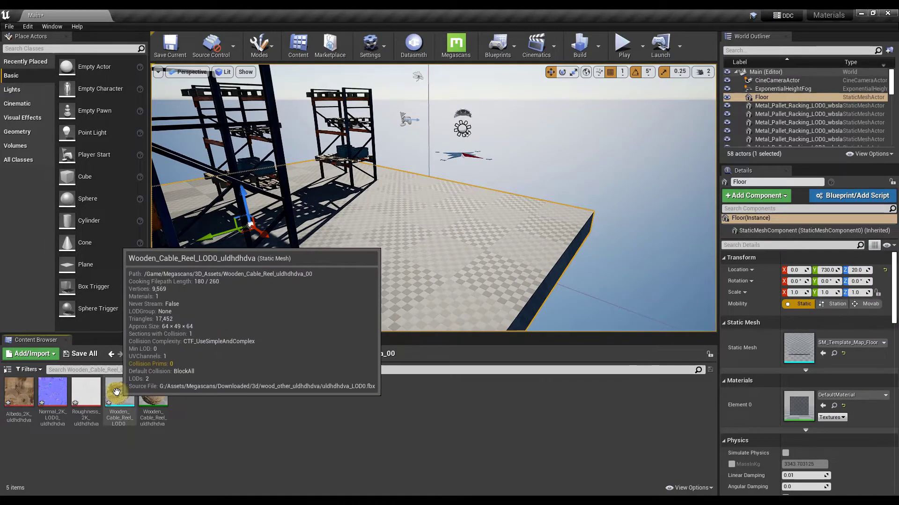
pyautogui.moveTo(119, 392); pyautogui.dragTo(431, 234)
pyautogui.press('w')
pyautogui.moveTo(431, 235); pyautogui.dragTo(407, 157, button='right')
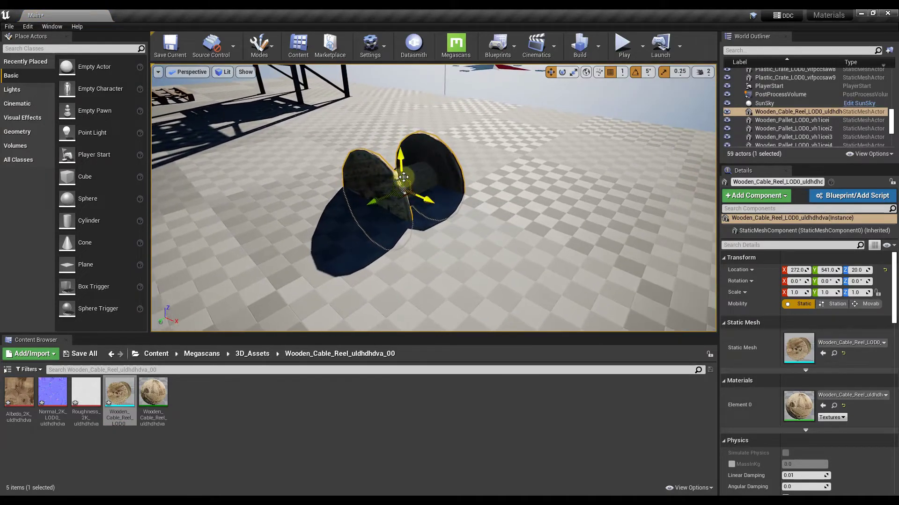
pyautogui.moveTo(407, 150); pyautogui.dragTo(399, 110)
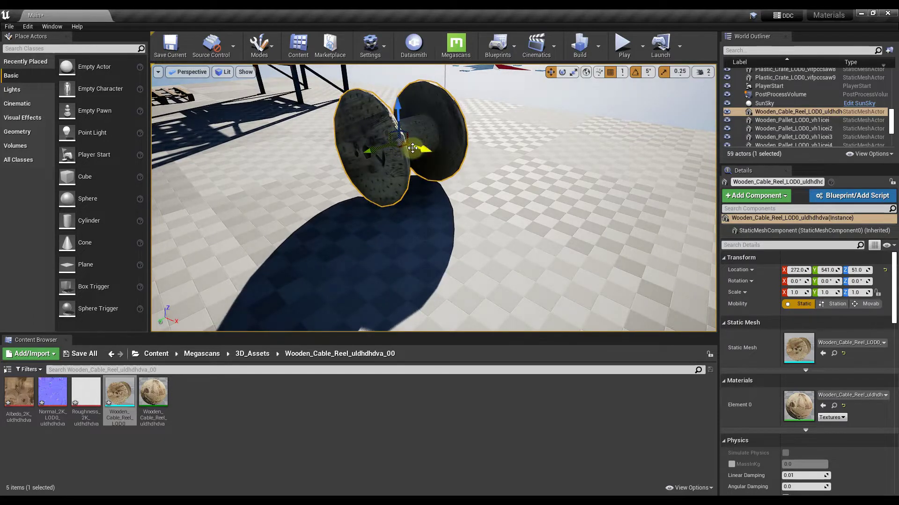
pyautogui.moveTo(420, 149); pyautogui.dragTo(448, 156)
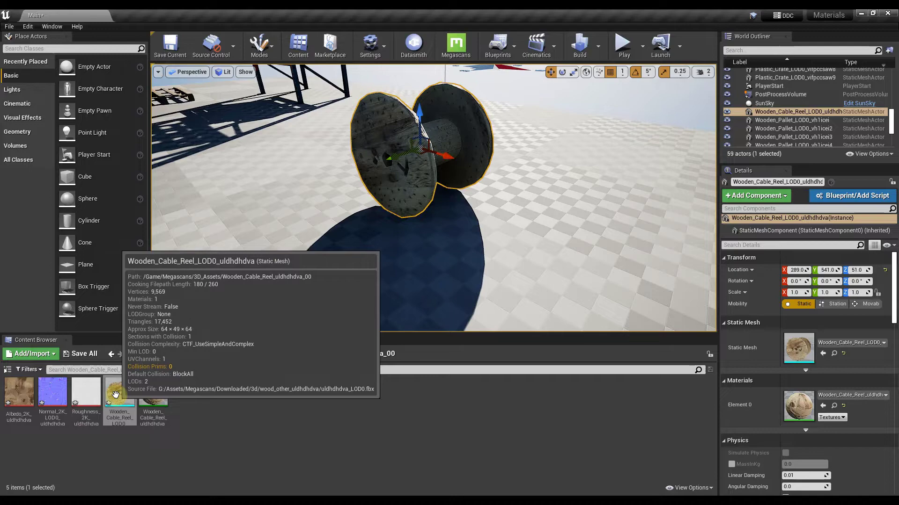
# Open the cable reel mesh in the Static Mesh Editor, show its pivot and examine it around the reel
pyautogui.doubleClick(115, 395)
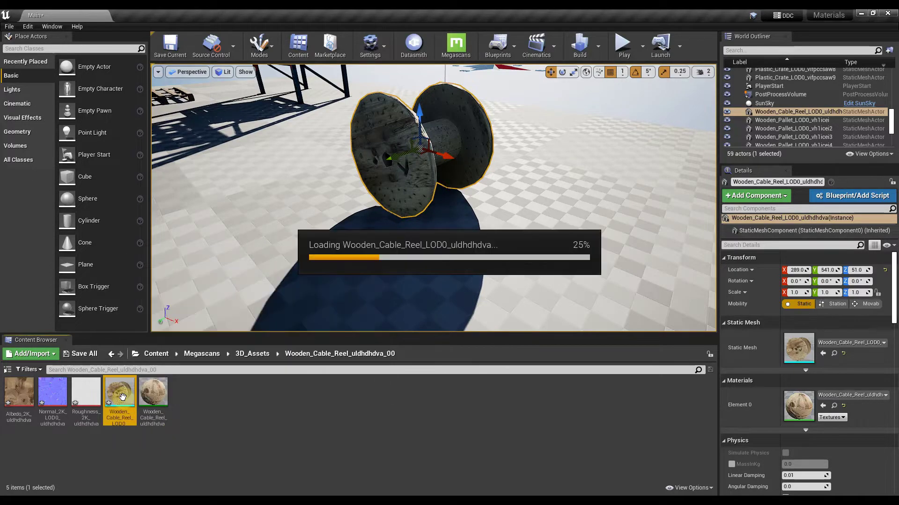
pyautogui.scroll(10, 359, 294)
pyautogui.scroll(-8, 359, 293)
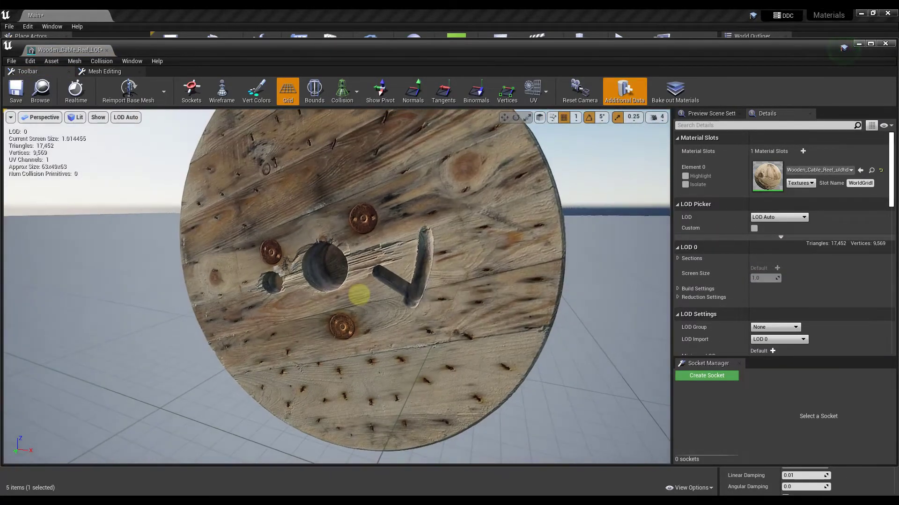
pyautogui.moveTo(358, 292); pyautogui.dragTo(348, 173)
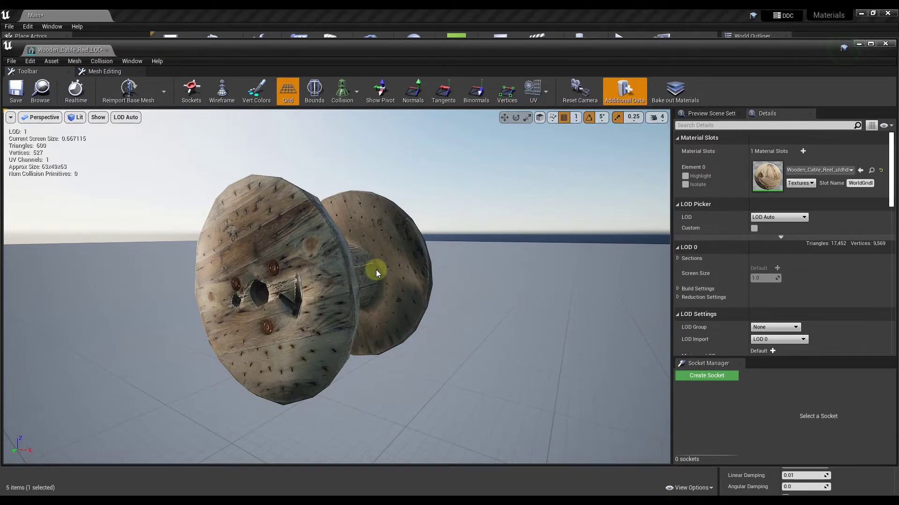
pyautogui.click(380, 91)
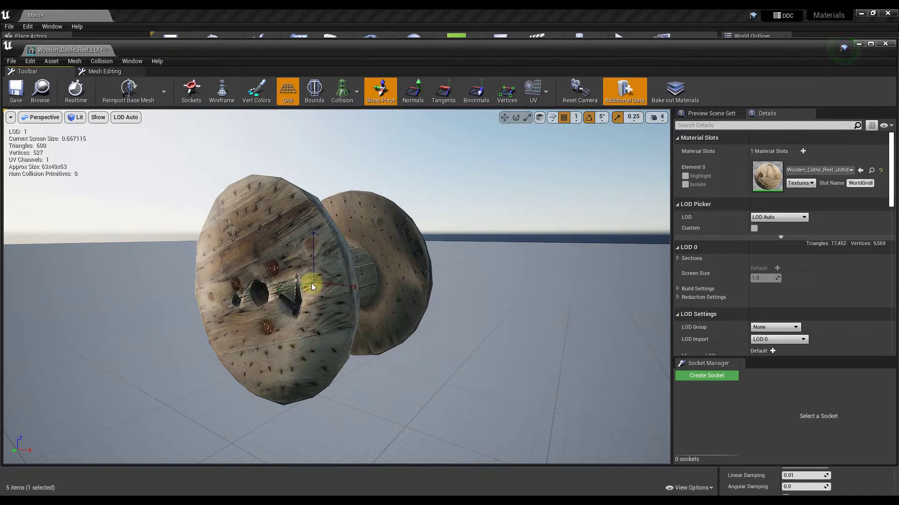
pyautogui.moveTo(334, 280); pyautogui.dragTo(364, 271)
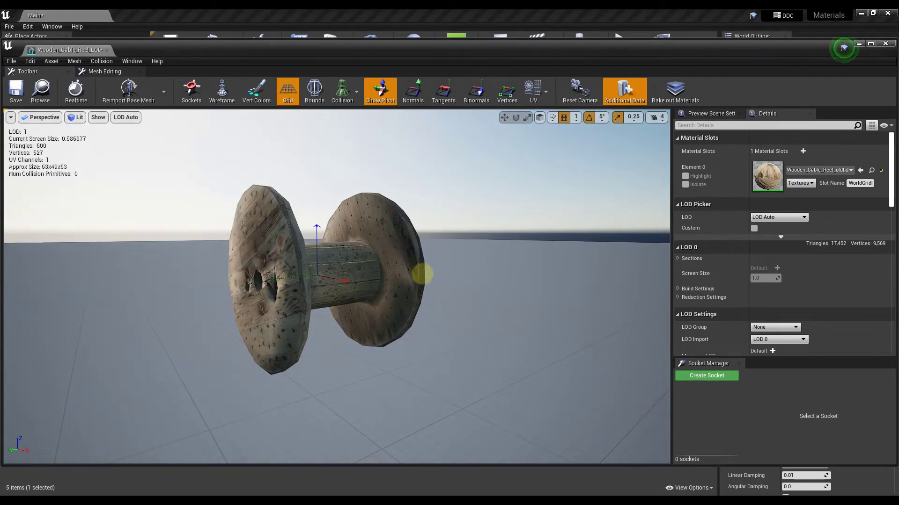
pyautogui.moveTo(419, 275); pyautogui.dragTo(418, 242)
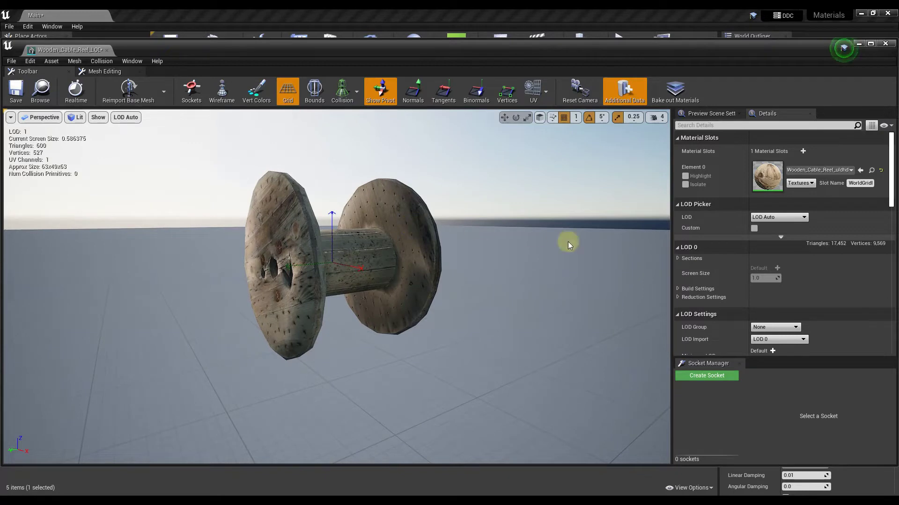
# Close the Socket Manager, set the reel's Import Rotation Z to 90 and reimport the base mesh
pyautogui.click(738, 364)
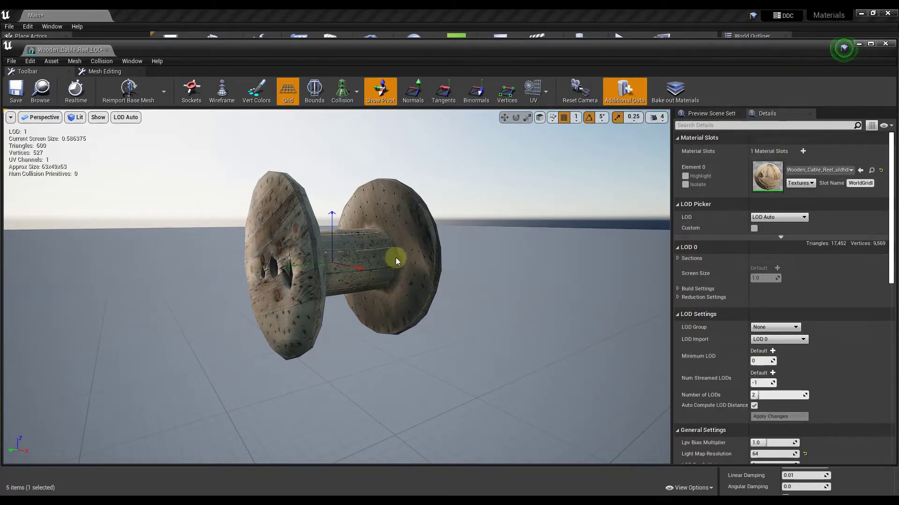
pyautogui.scroll(-10, 730, 262)
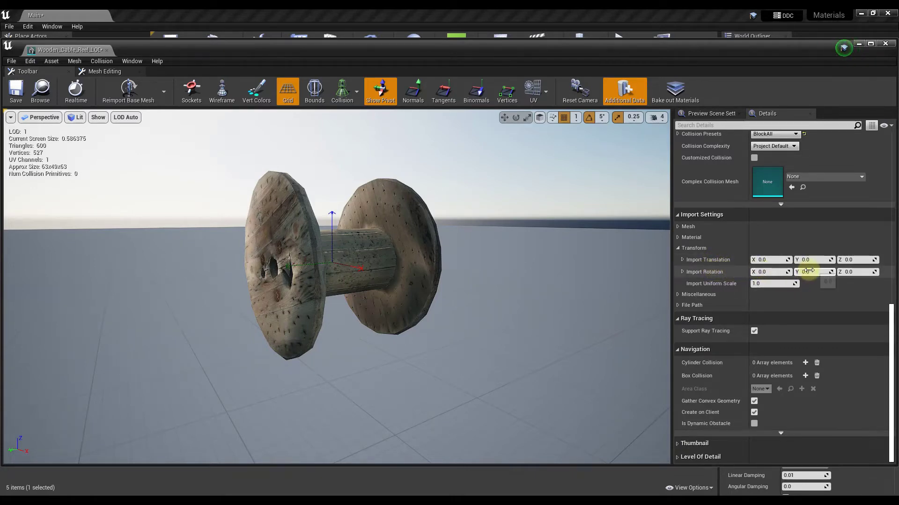
pyautogui.click(853, 275)
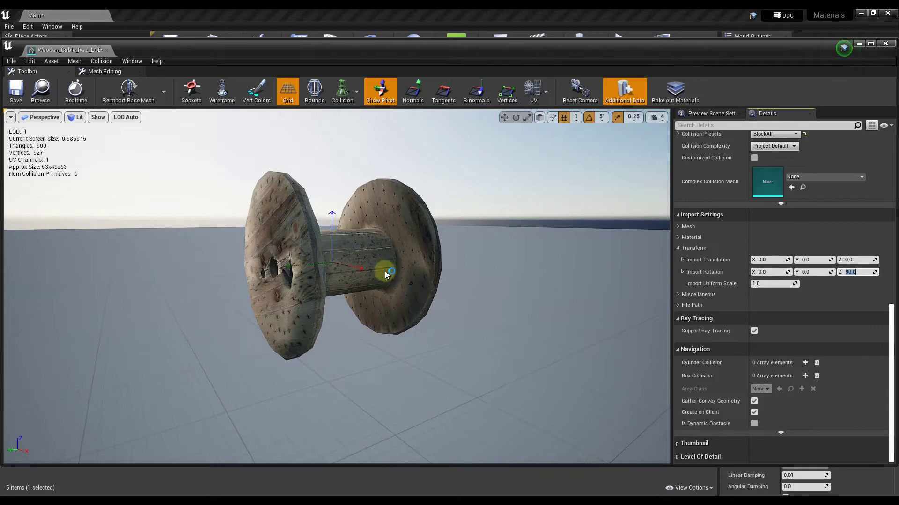
pyautogui.click(129, 93)
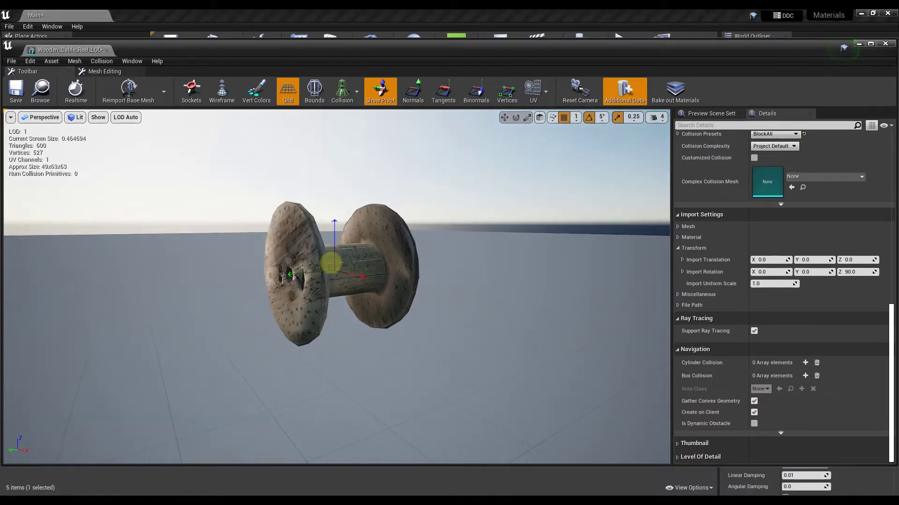
# Lower the mesh viewport's camera speed to 1 and inspect the reimported reel's pivot orientation up close
pyautogui.click(658, 117)
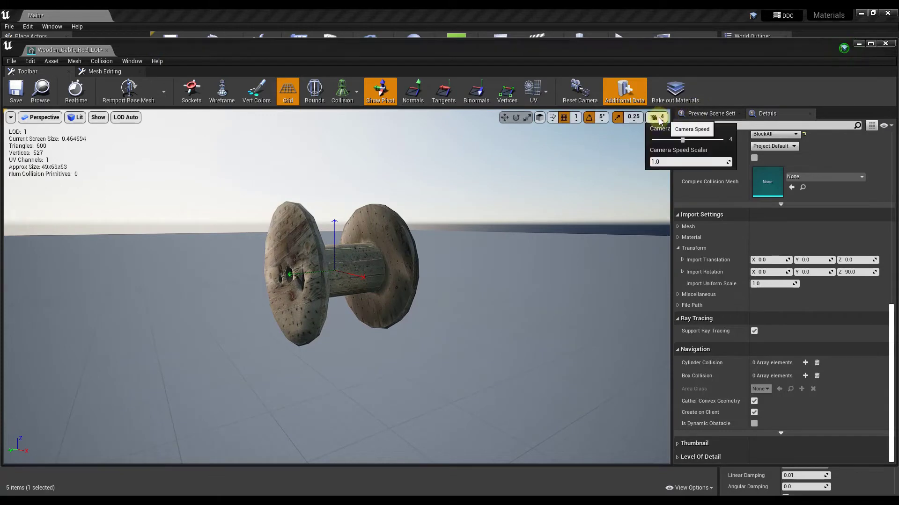
pyautogui.moveTo(683, 139); pyautogui.dragTo(663, 139)
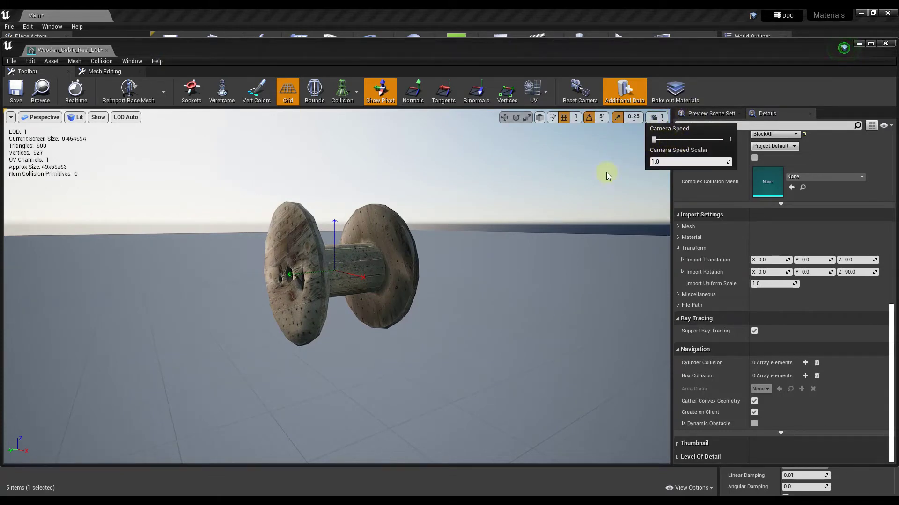
pyautogui.moveTo(476, 254); pyautogui.dragTo(404, 256)
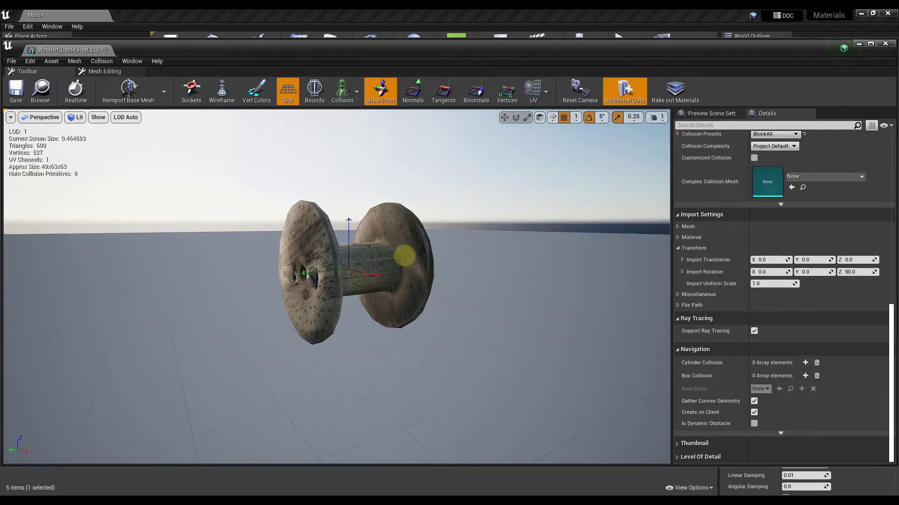
pyautogui.press('w')
pyautogui.moveTo(404, 255); pyautogui.dragTo(406, 248, button='right')
pyautogui.moveTo(406, 248); pyautogui.dragTo(411, 248)
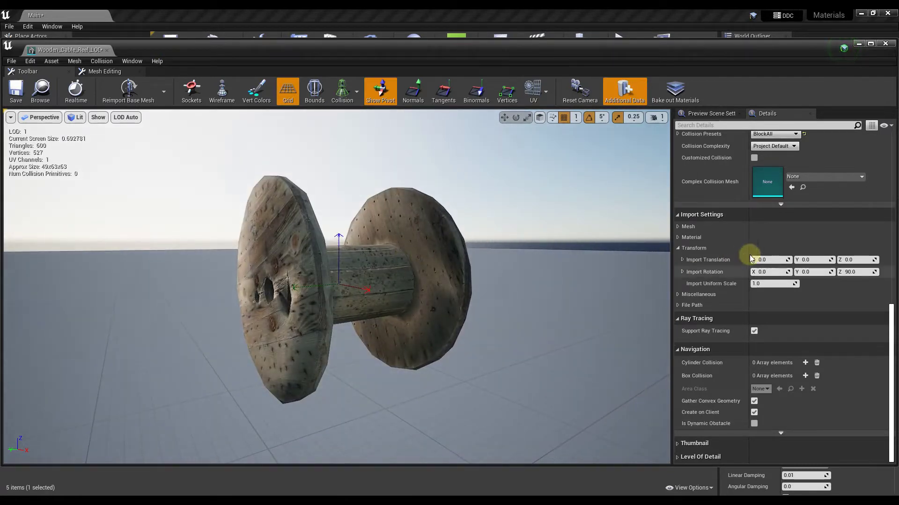
# Reimport the reel's base mesh together with its LODs, dismiss the import log and inspect the pivot up close
pyautogui.click(151, 96)
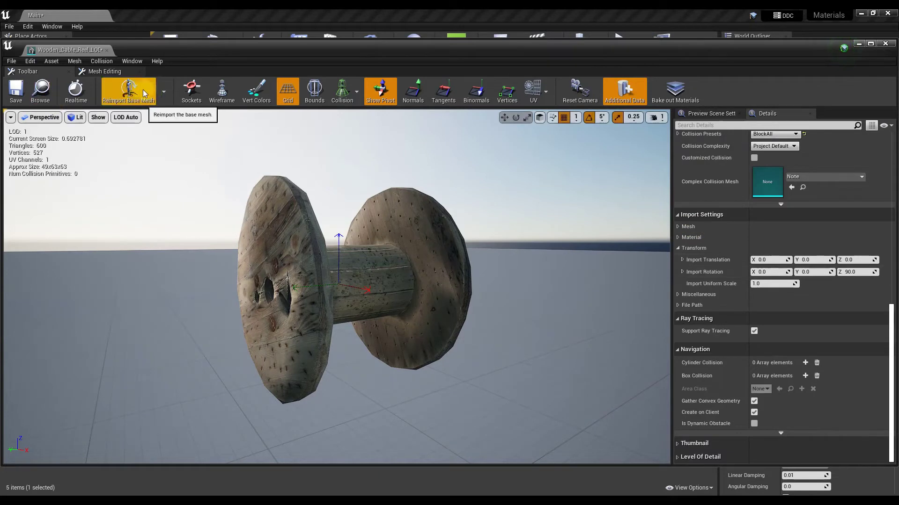
pyautogui.click(164, 92)
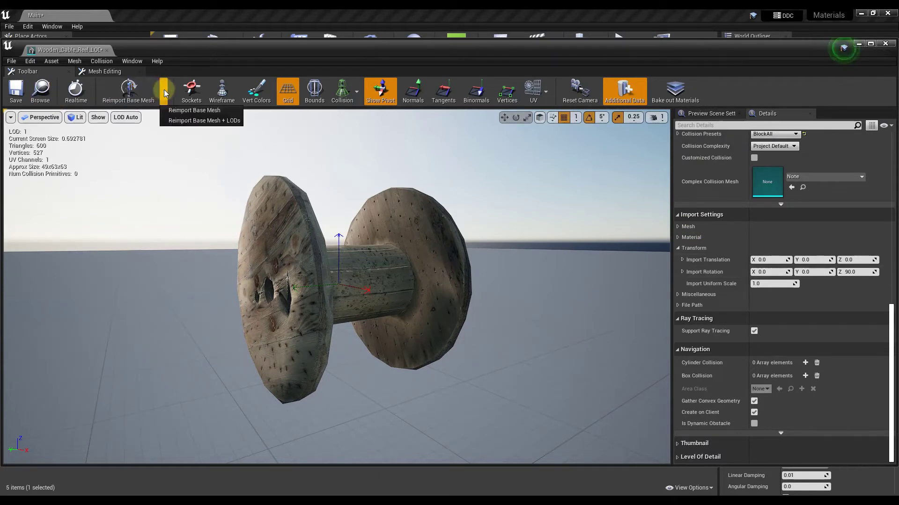
pyautogui.click(189, 120)
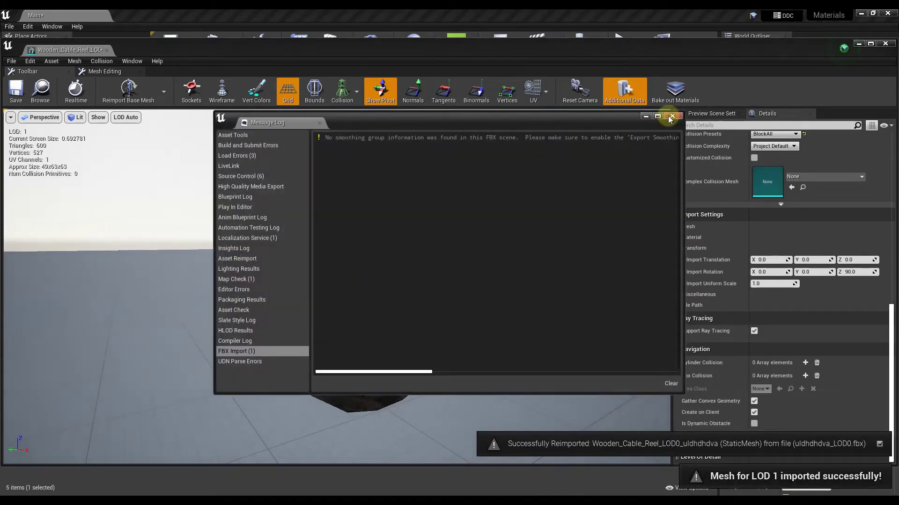
pyautogui.click(670, 116)
pyautogui.moveTo(366, 272); pyautogui.dragTo(341, 277, button='right')
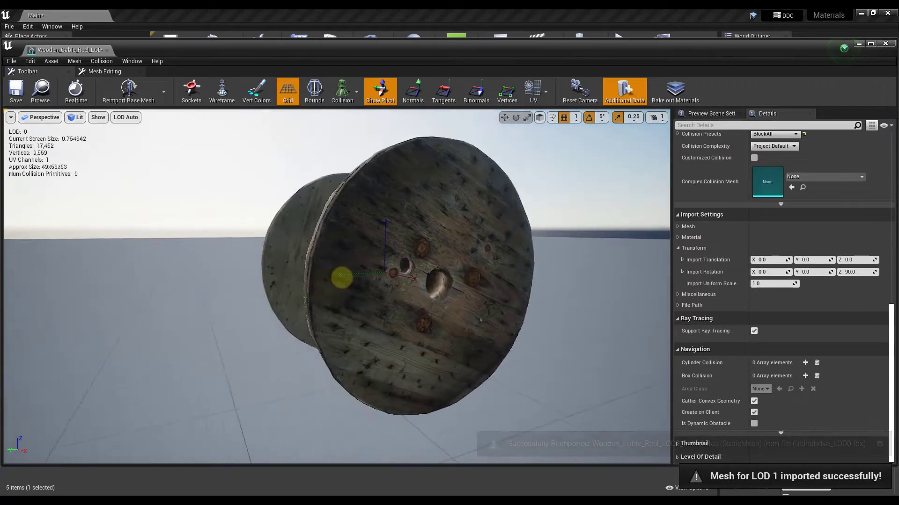
pyautogui.moveTo(341, 278); pyautogui.dragTo(390, 249)
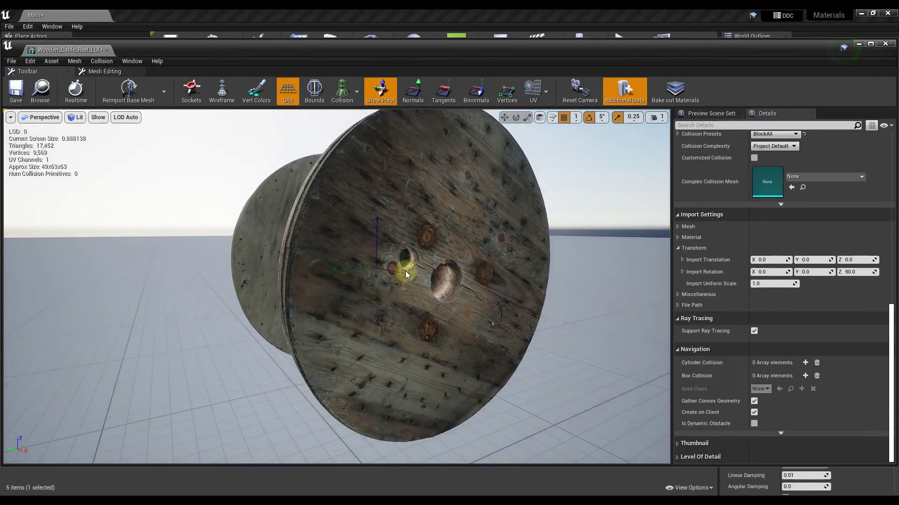
# Set the Import Rotation to X 90 and Z 0, reimport the base mesh with its LODs and inspect the upright reel's pivot
pyautogui.click(769, 272)
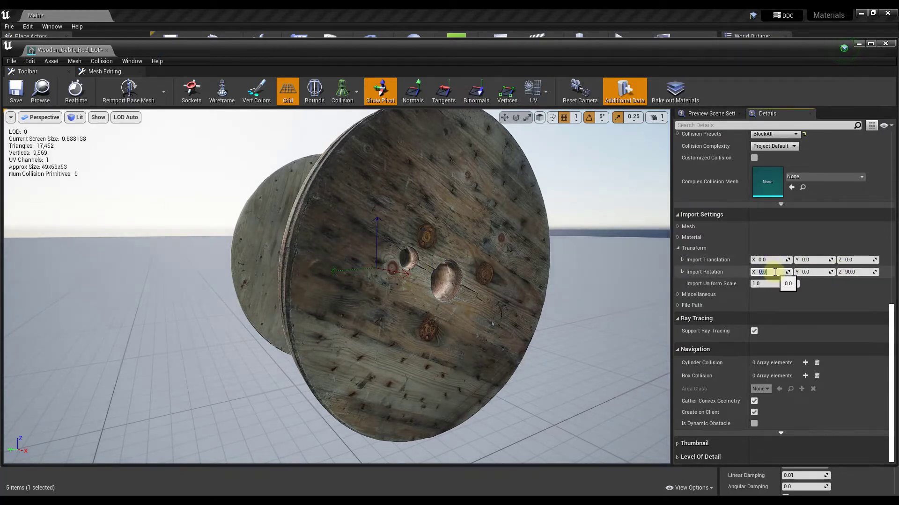
pyautogui.press('Return')
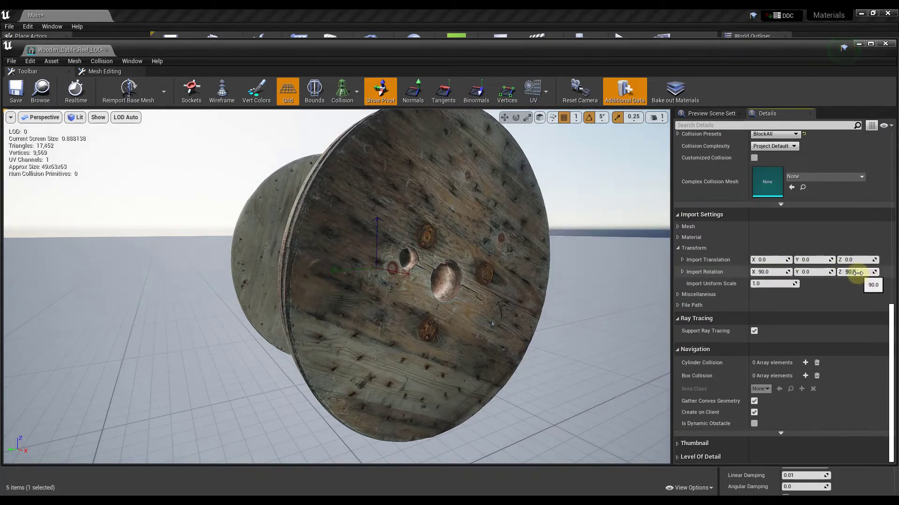
pyautogui.click(163, 92)
pyautogui.click(199, 120)
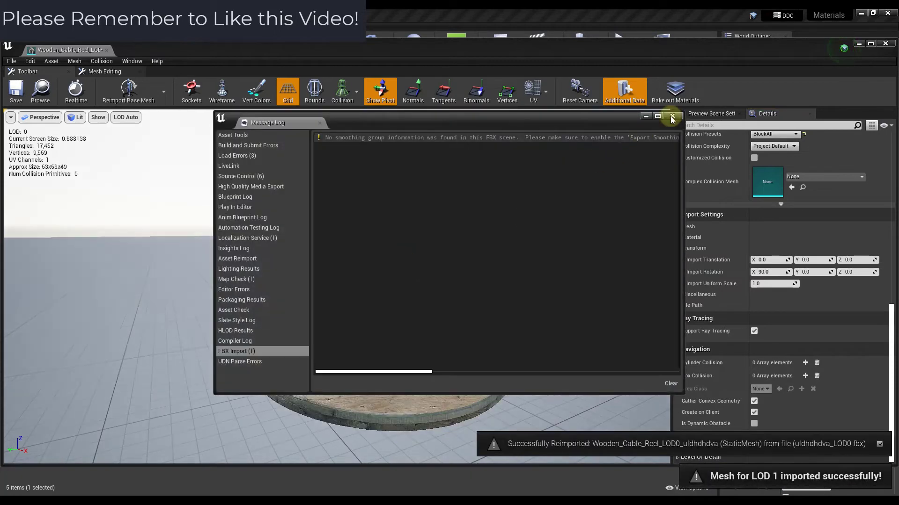
pyautogui.click(672, 116)
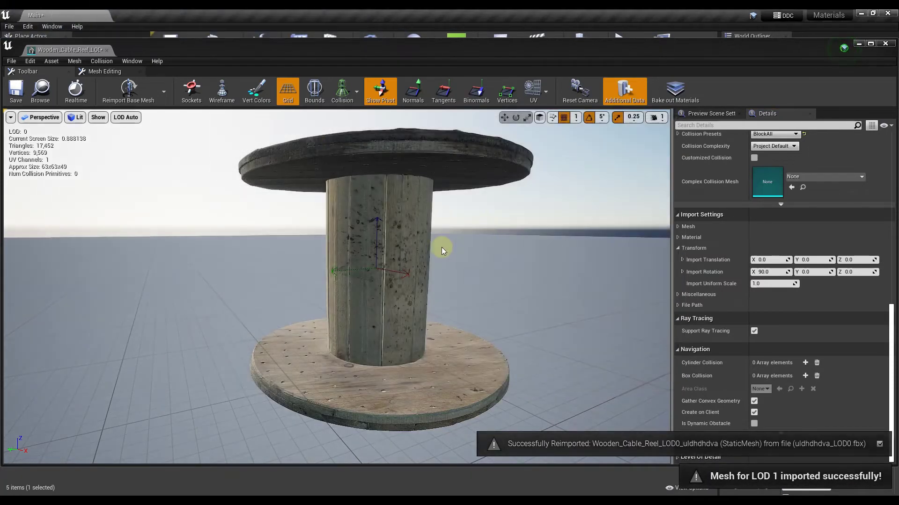
pyautogui.moveTo(436, 247); pyautogui.dragTo(377, 235)
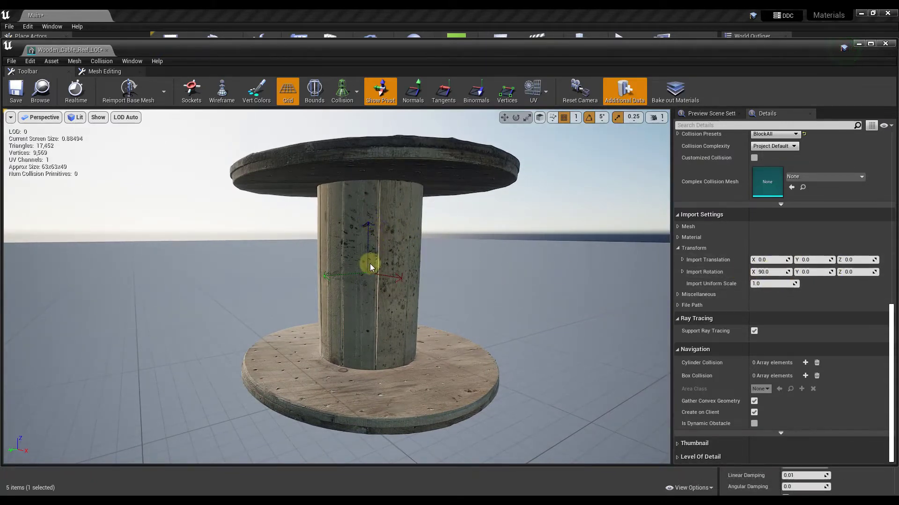
pyautogui.moveTo(388, 289); pyautogui.dragTo(390, 287, button='right')
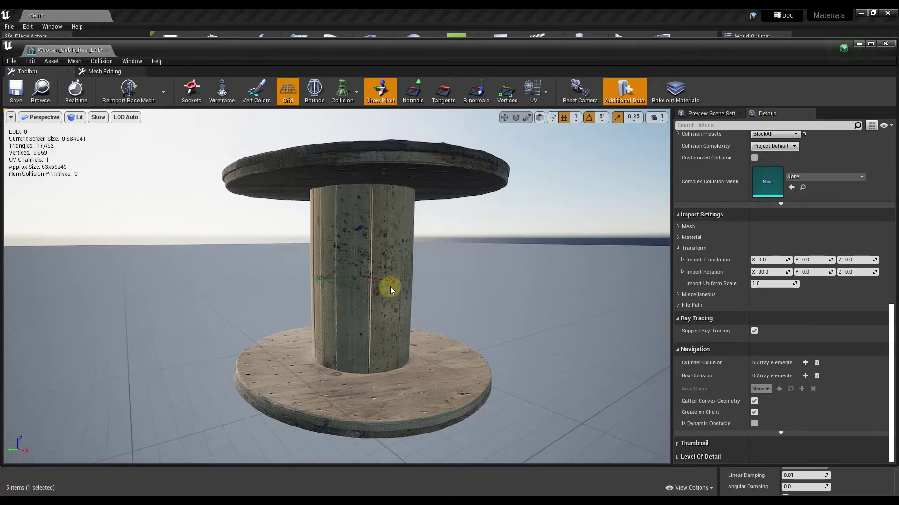
# Move the mesh editor window aside, place a second cable reel beside the first and raise it to Z 45
pyautogui.moveTo(577, 51); pyautogui.dragTo(0, 54)
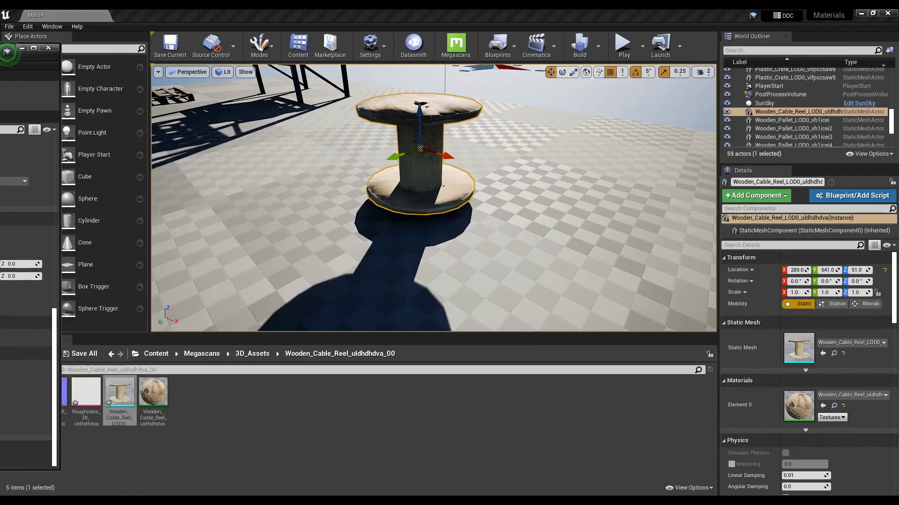
pyautogui.moveTo(119, 393); pyautogui.dragTo(570, 183)
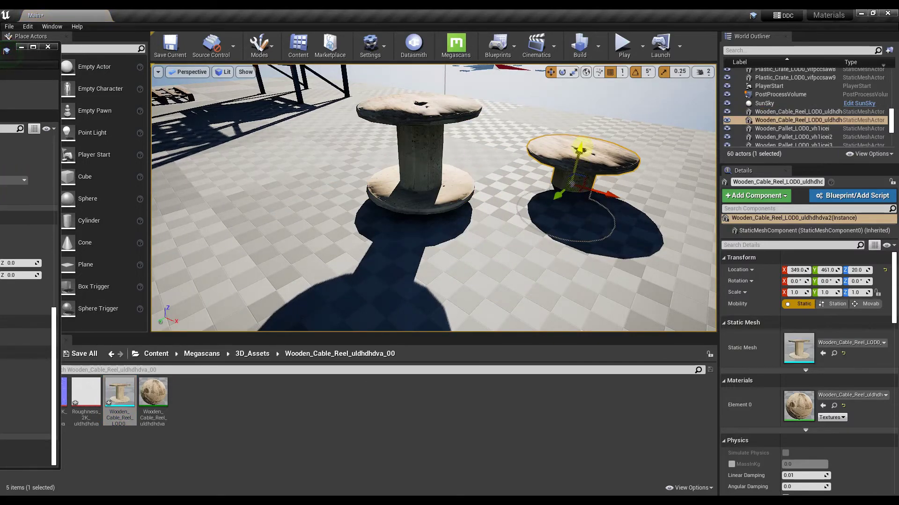
pyautogui.moveTo(580, 149); pyautogui.dragTo(609, 109)
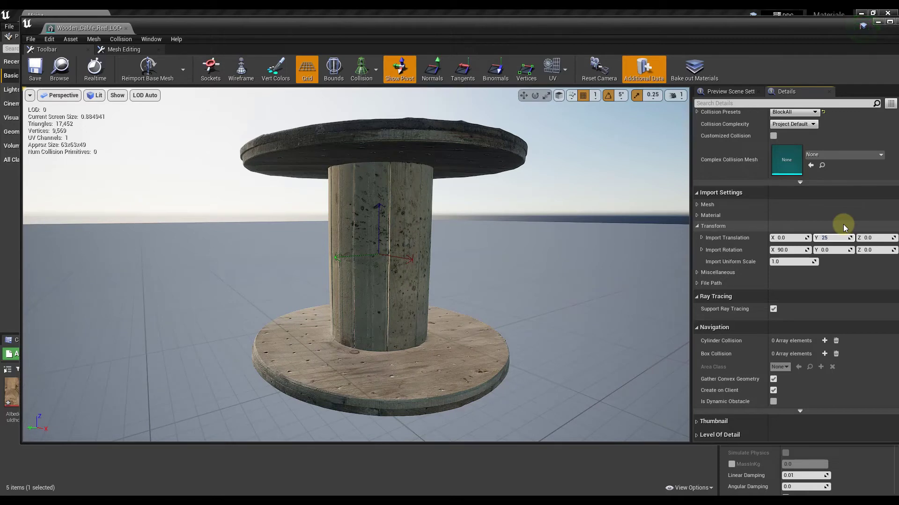
# Set the reel's Import Translation Y to 25, reimport the base mesh with its LODs and dismiss the import log
pyautogui.click(276, 69)
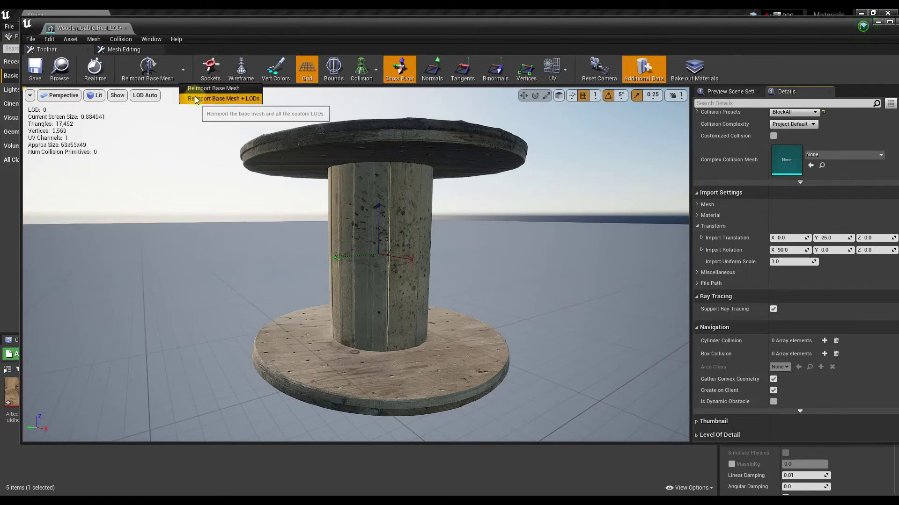
pyautogui.click(196, 99)
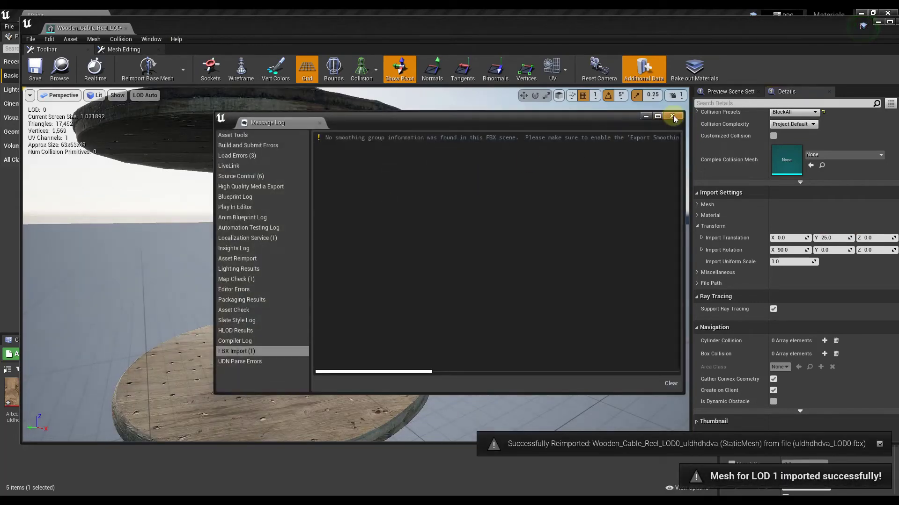
pyautogui.click(672, 116)
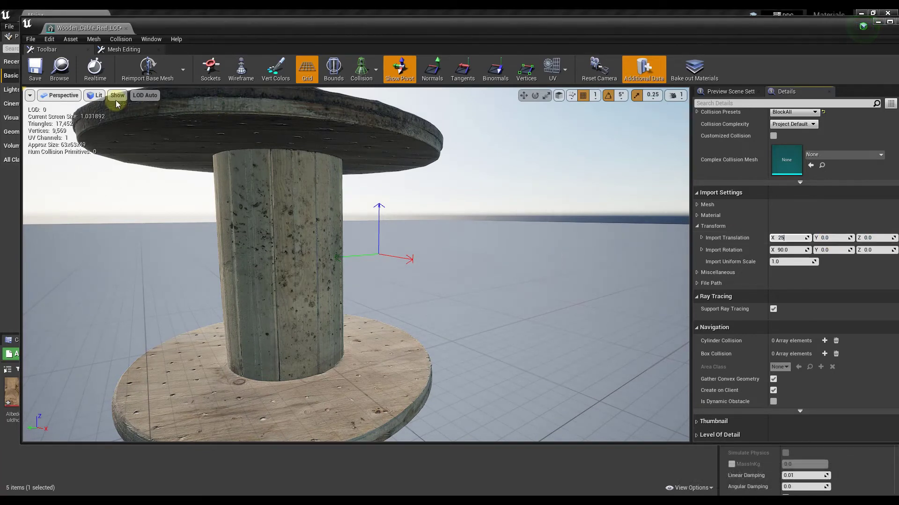
# Change the Import Translation to X 25 and Y 0, reimport the base mesh with its LODs and dismiss the import log
pyautogui.click(184, 70)
pyautogui.click(209, 95)
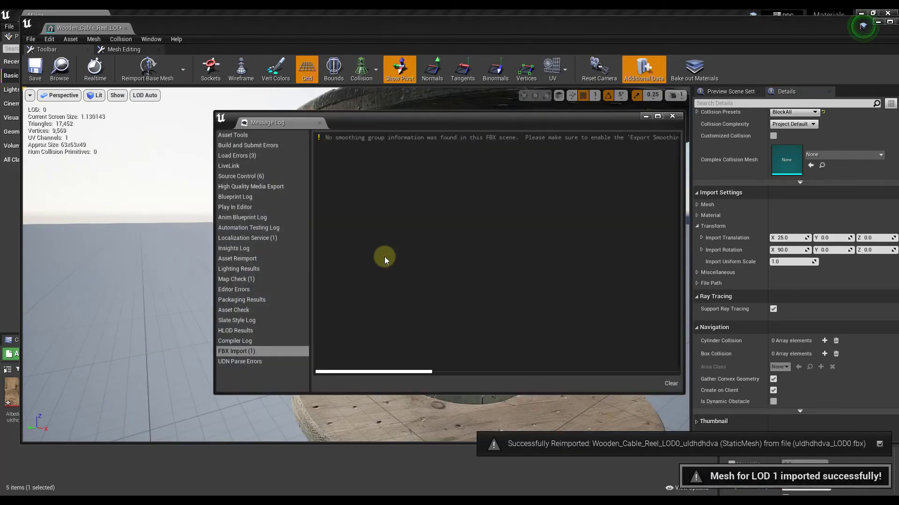
pyautogui.click(672, 116)
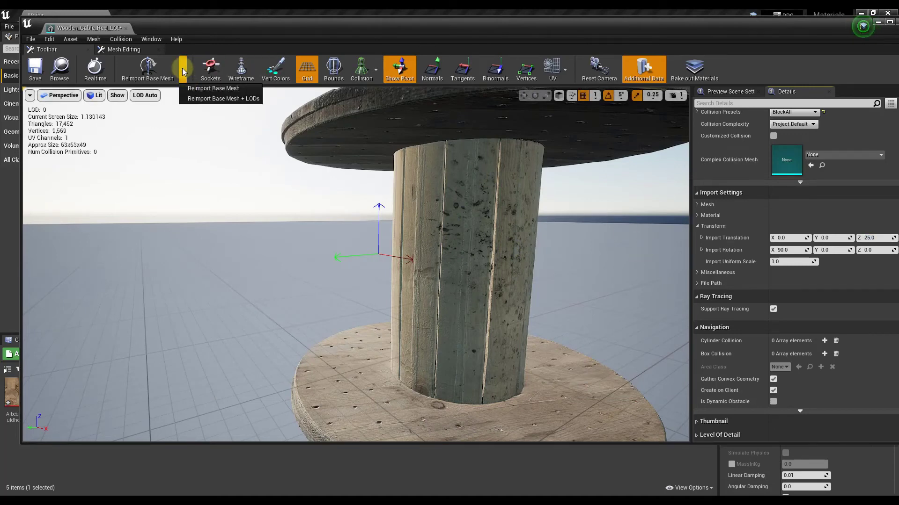
# Set the Import Translation to X 0 and Z 25, reimport the base mesh with its LODs and save the mesh asset
pyautogui.click(212, 100)
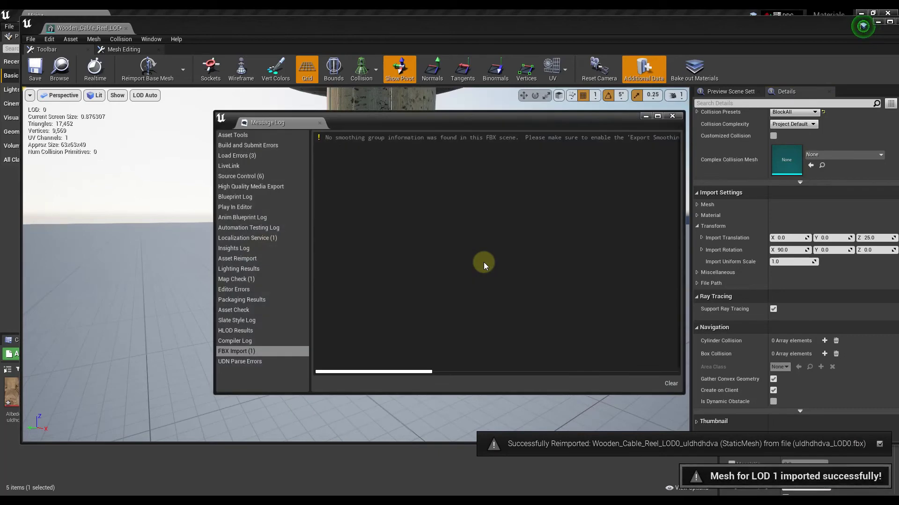
pyautogui.click(672, 115)
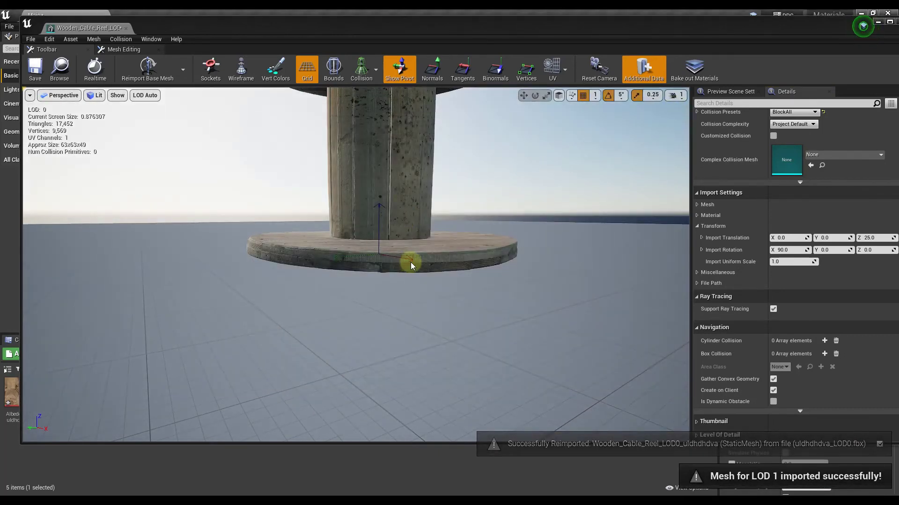
pyautogui.moveTo(412, 265)
pyautogui.mouseDown()
pyautogui.moveTo(407, 243)
pyautogui.moveTo(407, 283)
pyautogui.moveTo(408, 262)
pyautogui.mouseUp()
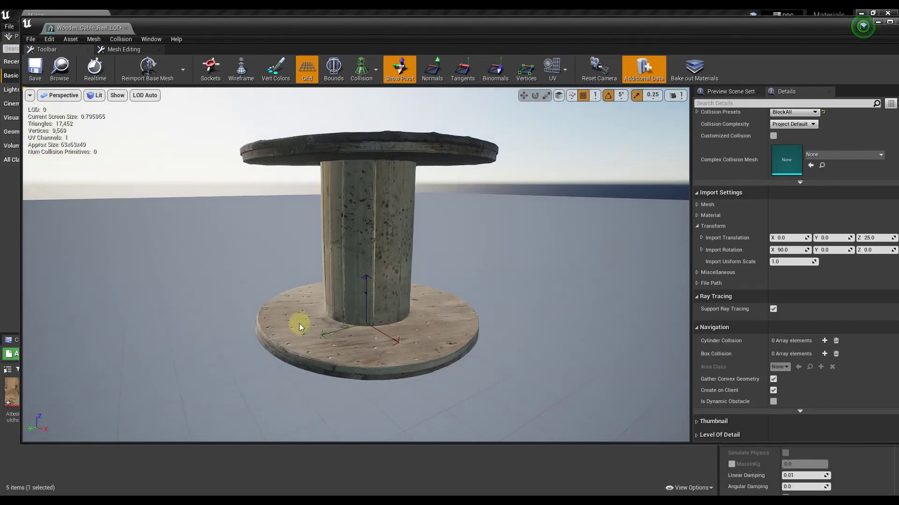
pyautogui.click(95, 69)
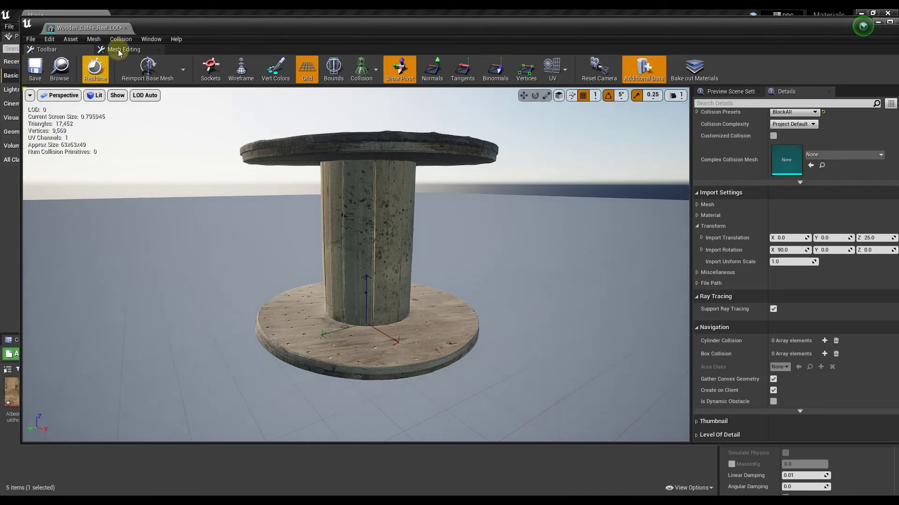
pyautogui.click(35, 69)
# Move the mesh editor window aside and delete both cable reels from the level
pyautogui.moveTo(376, 30); pyautogui.dragTo(0, 37)
pyautogui.moveTo(462, 176); pyautogui.dragTo(503, 150, button='right')
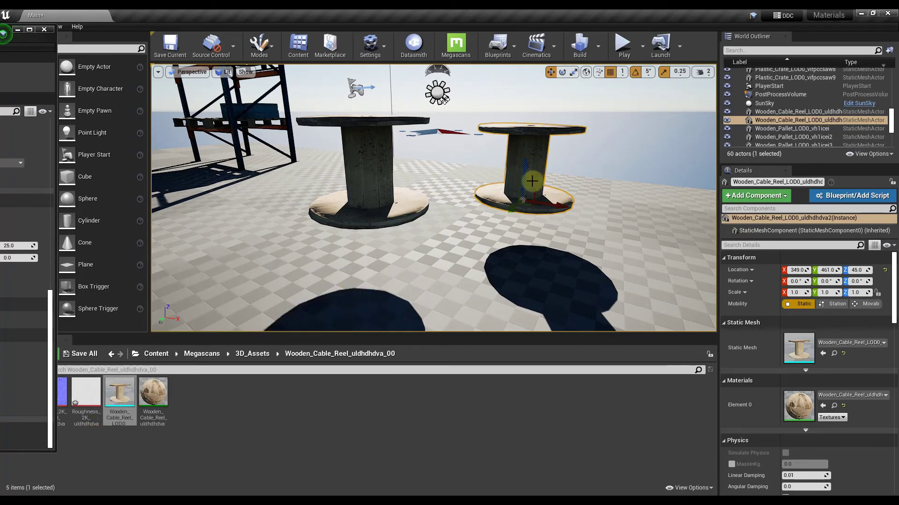
pyautogui.press('Delete')
pyautogui.click(371, 175)
pyautogui.press('Delete')
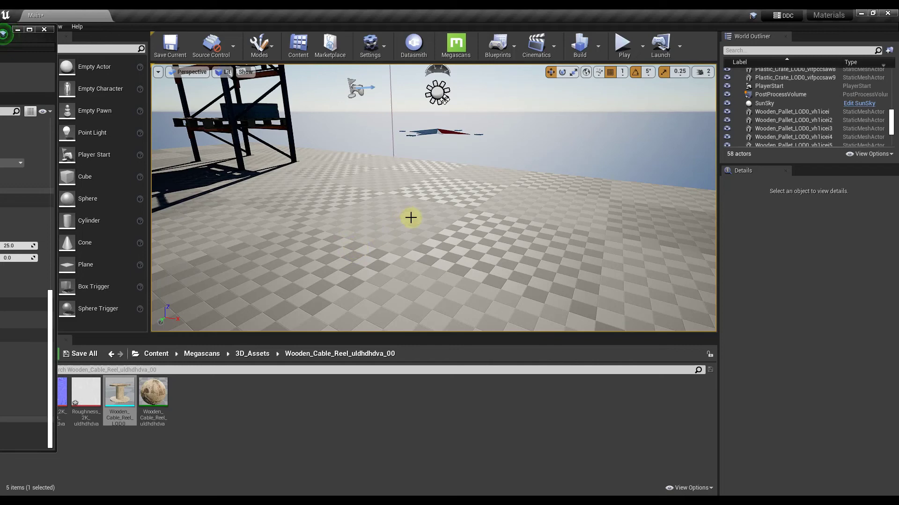
# Place three copies of the saved Wooden_Cable_Reel mesh in a row across the open floor
pyautogui.moveTo(127, 393); pyautogui.dragTo(324, 206)
pyautogui.moveTo(121, 398); pyautogui.dragTo(424, 194)
pyautogui.moveTo(121, 395); pyautogui.dragTo(507, 210)
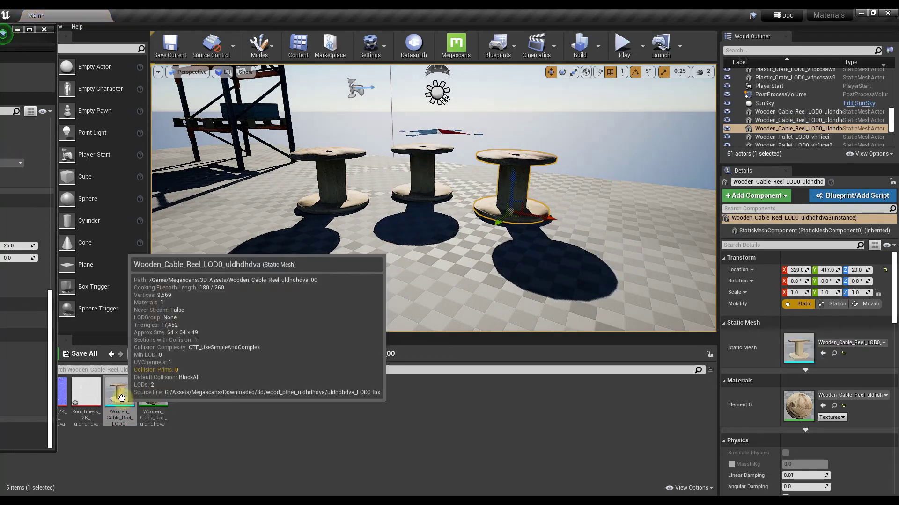